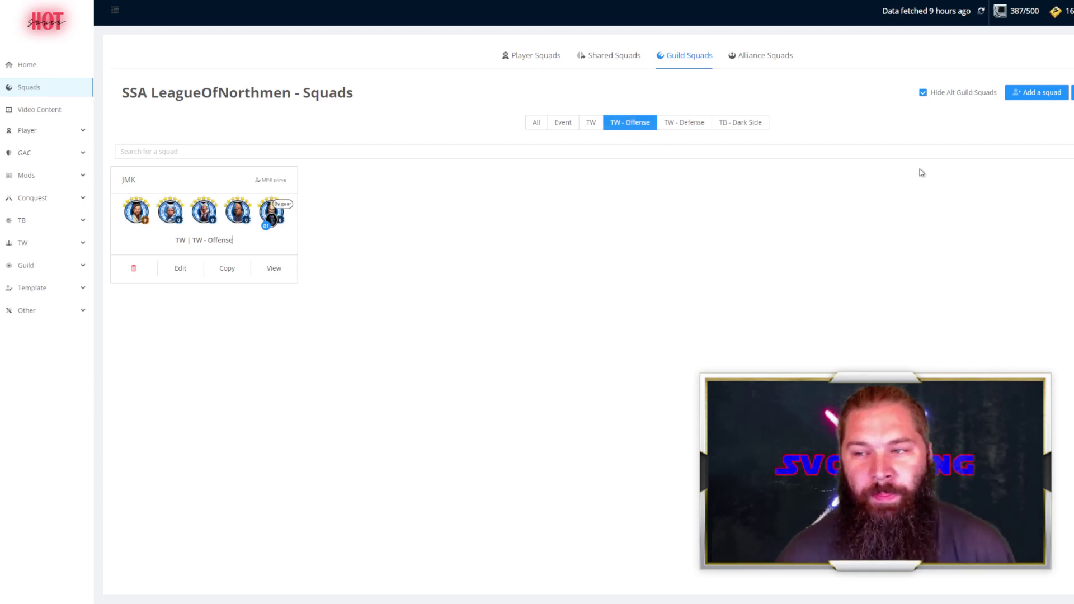
- Create a guild squad template of the Substitution type and title it "JMK + CAT + GK"
left_click(1034, 94)
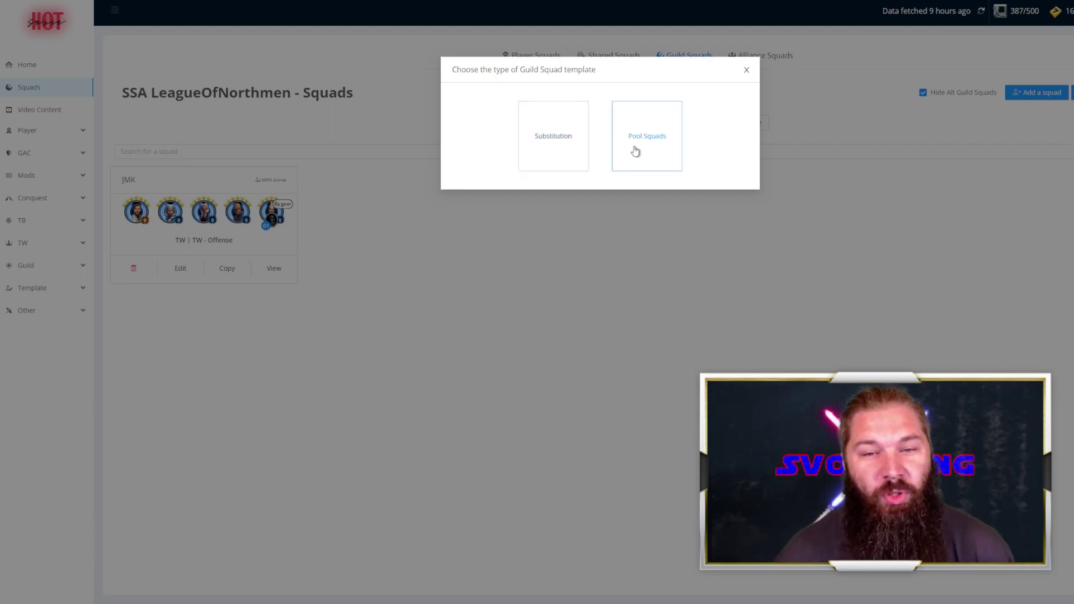
left_click(556, 151)
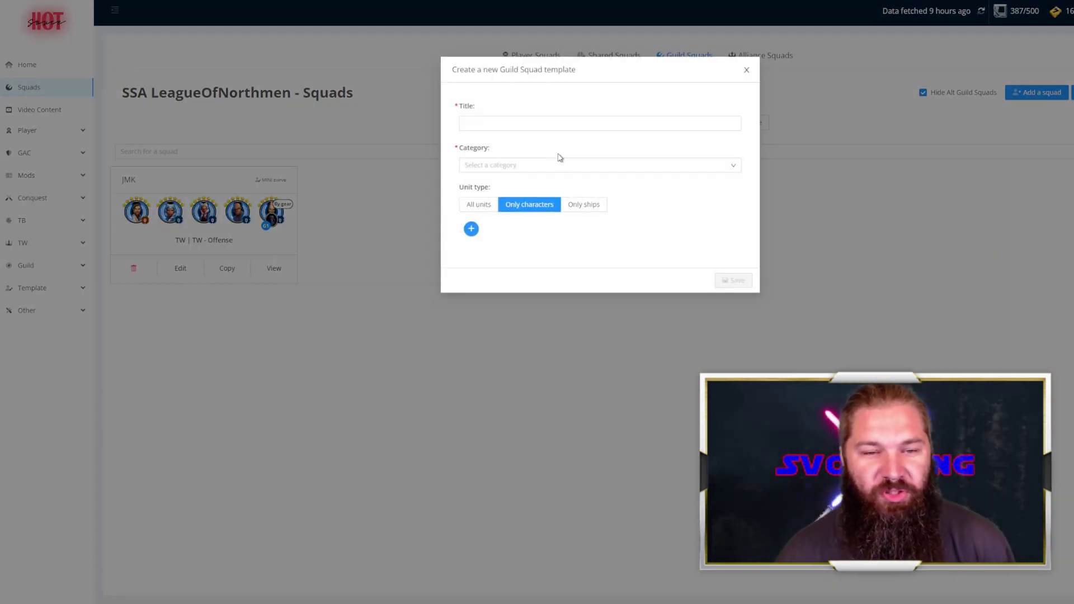
left_click(515, 125)
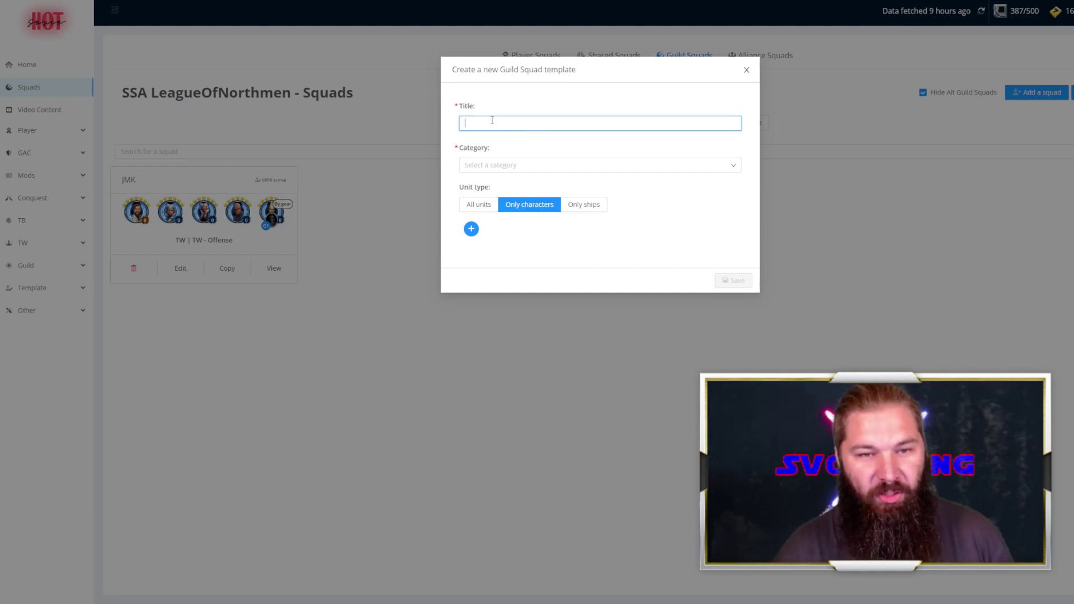
type("JMK")
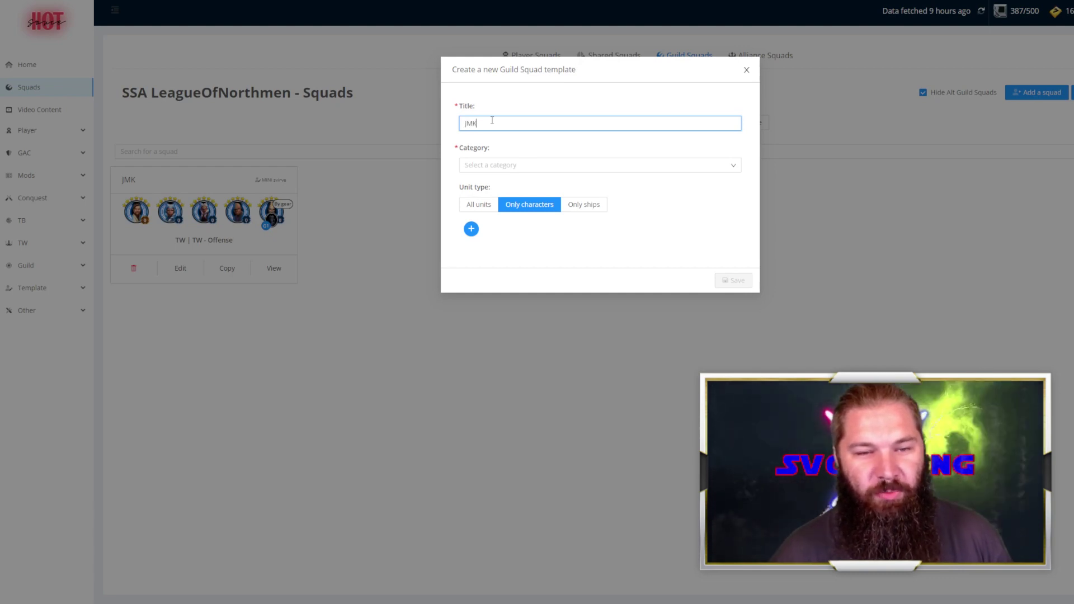
type(" + CAT")
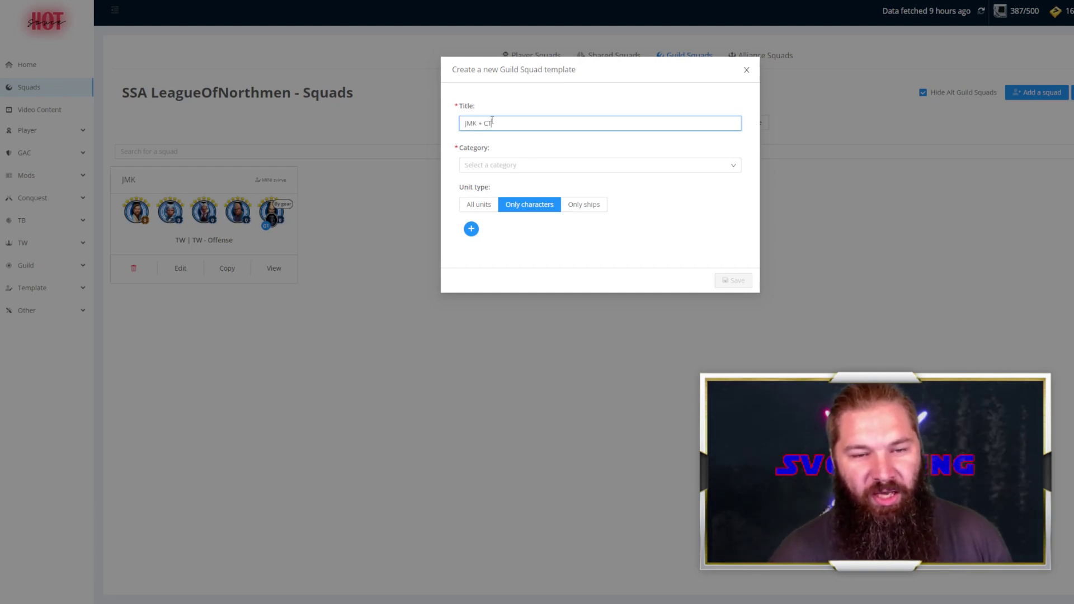
type(" + GK")
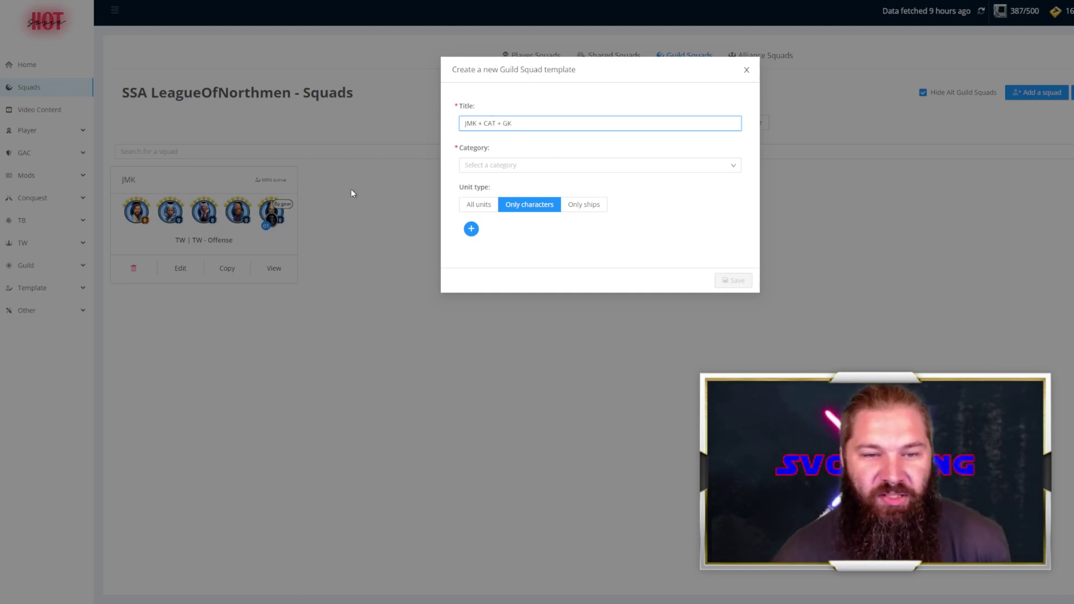
- Assign the TW - Offense category to the new squad template
left_click(529, 166)
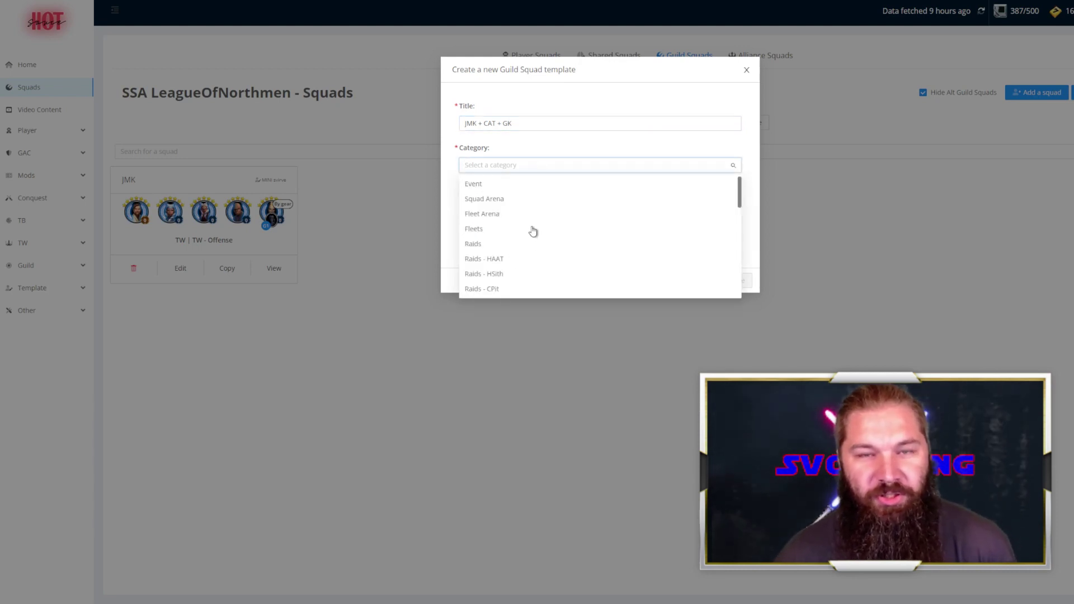
scroll(531, 232, "down", 6)
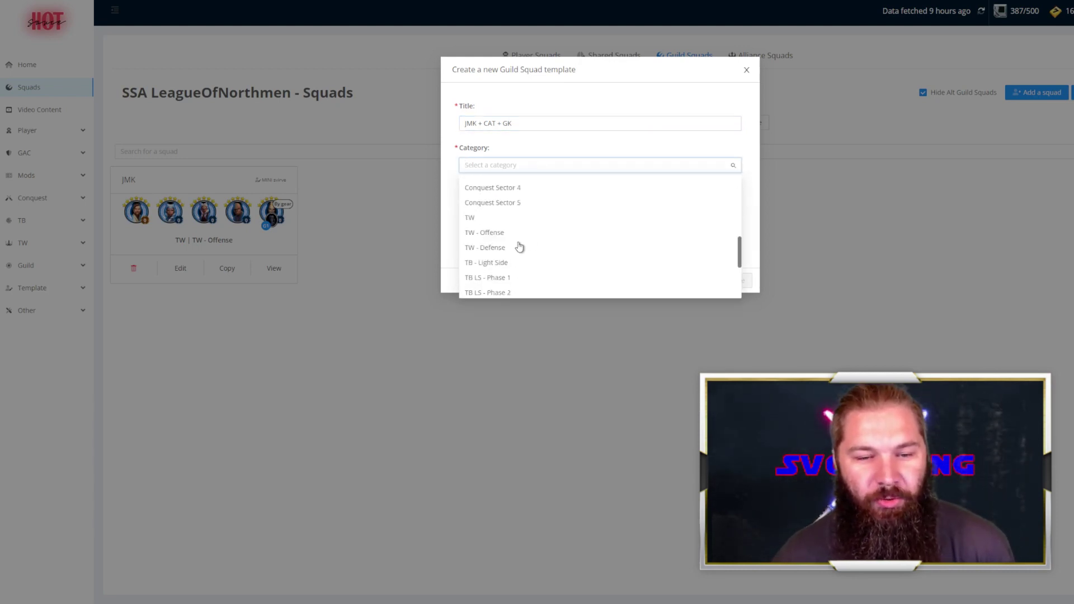
left_click(491, 235)
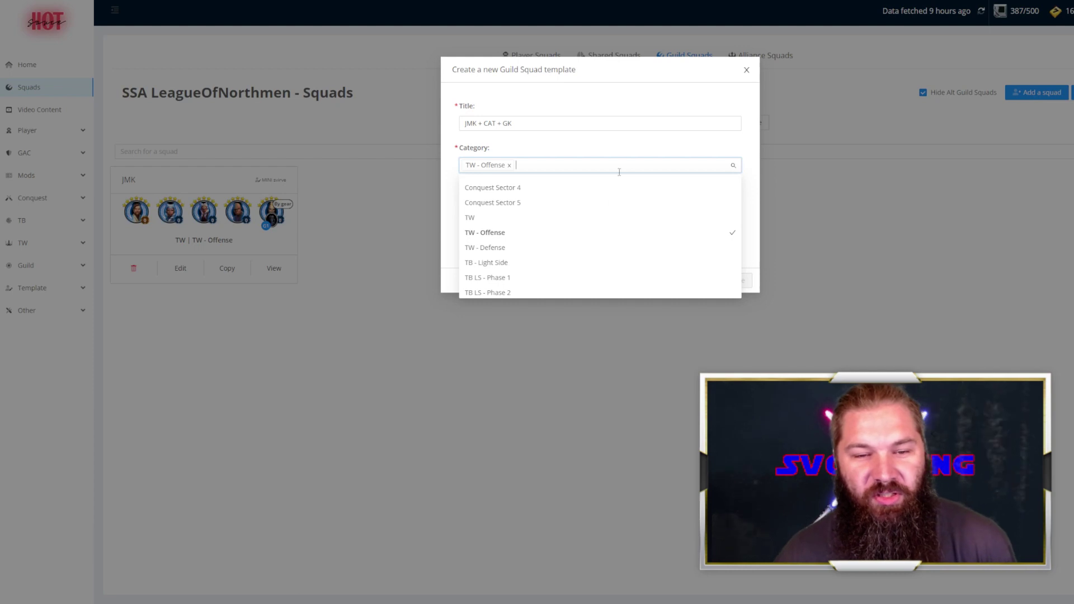
left_click(636, 141)
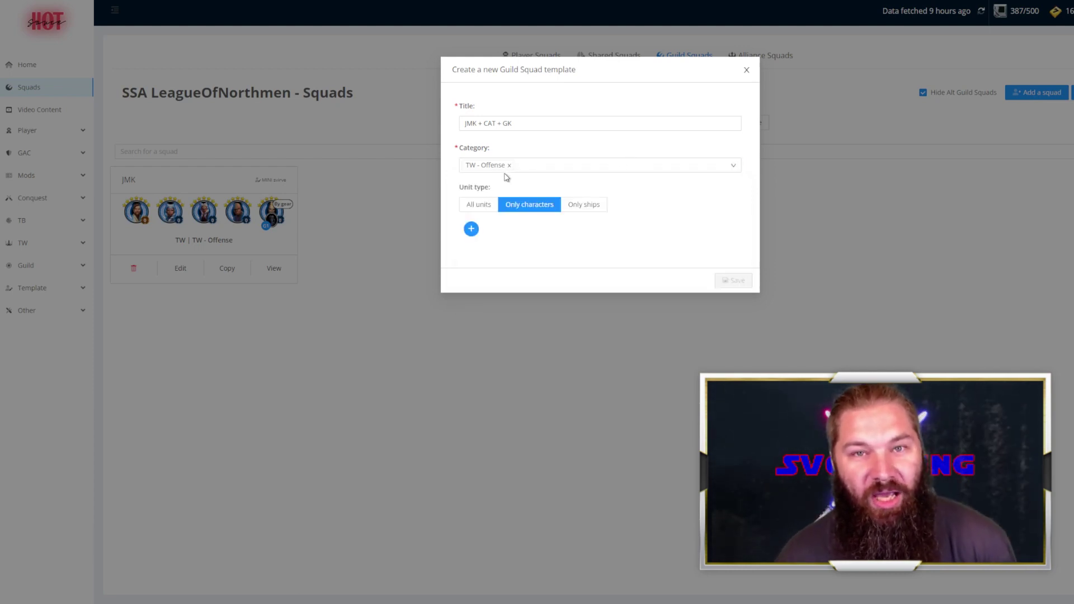
- Add Jedi Master Kenobi as leader, General Kenobi and Commander Ahsoka Tano, save the squad template, and refresh the fetched data
left_click(471, 229)
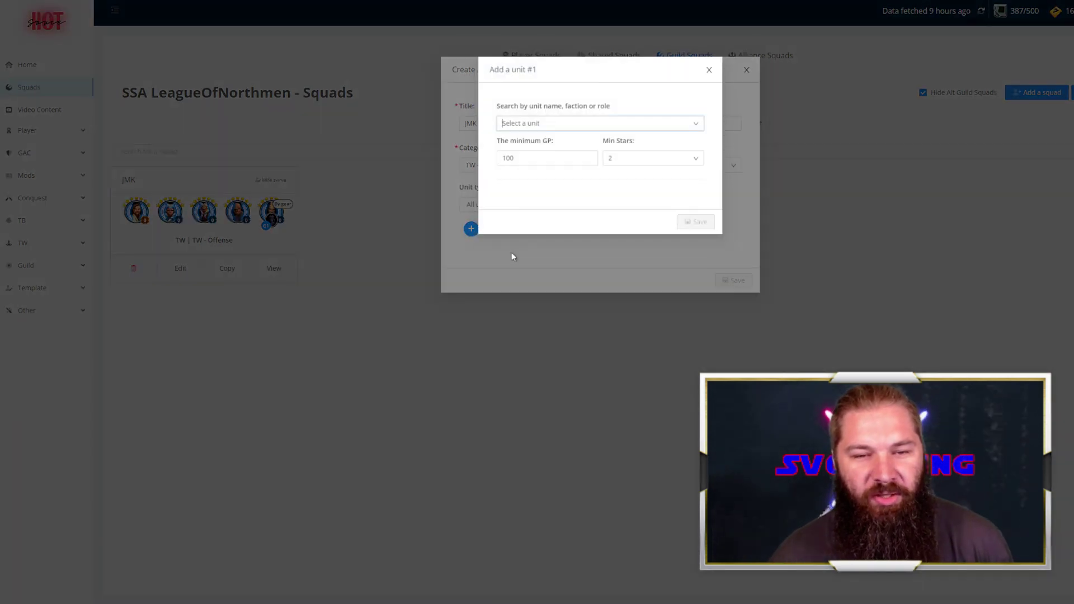
left_click(578, 123)
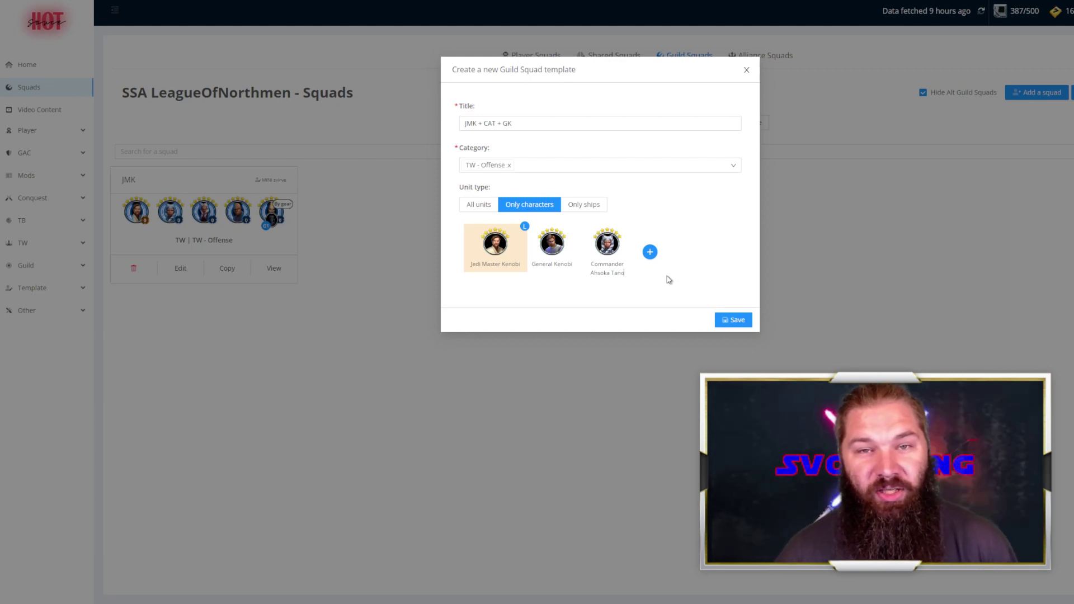
left_click(729, 324)
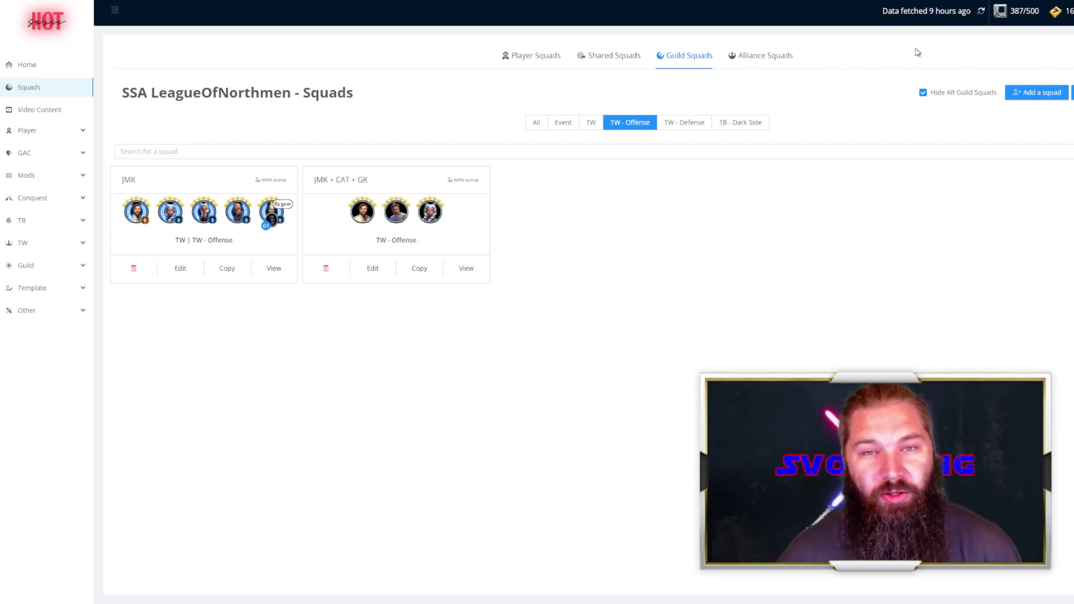
left_click(980, 11)
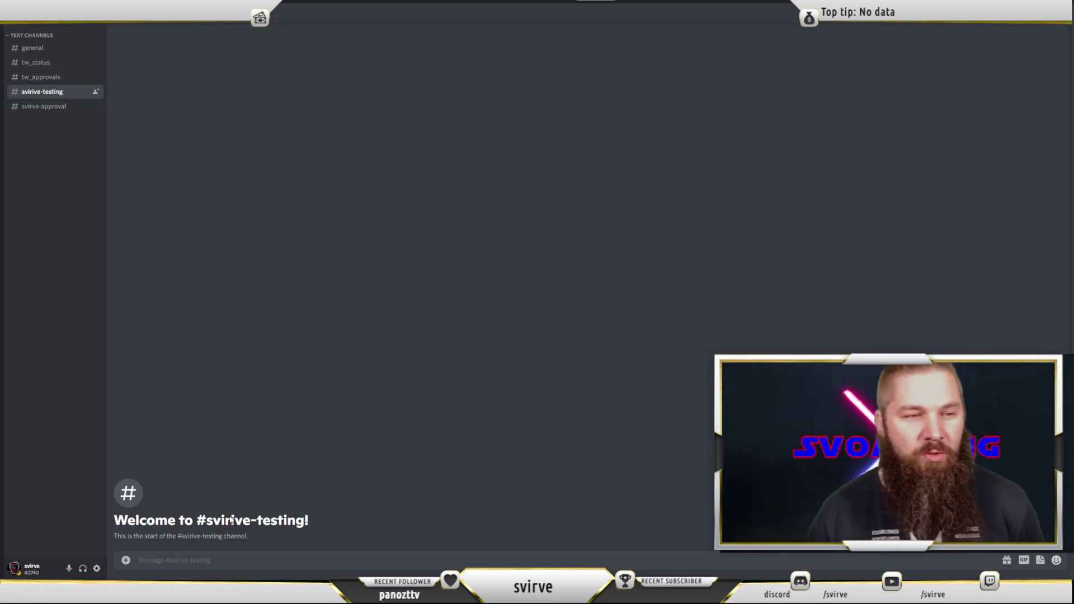
- In Discord, configure the svirive-testing channel for war summaries by running /channel with twsummary set to True
left_click(176, 560)
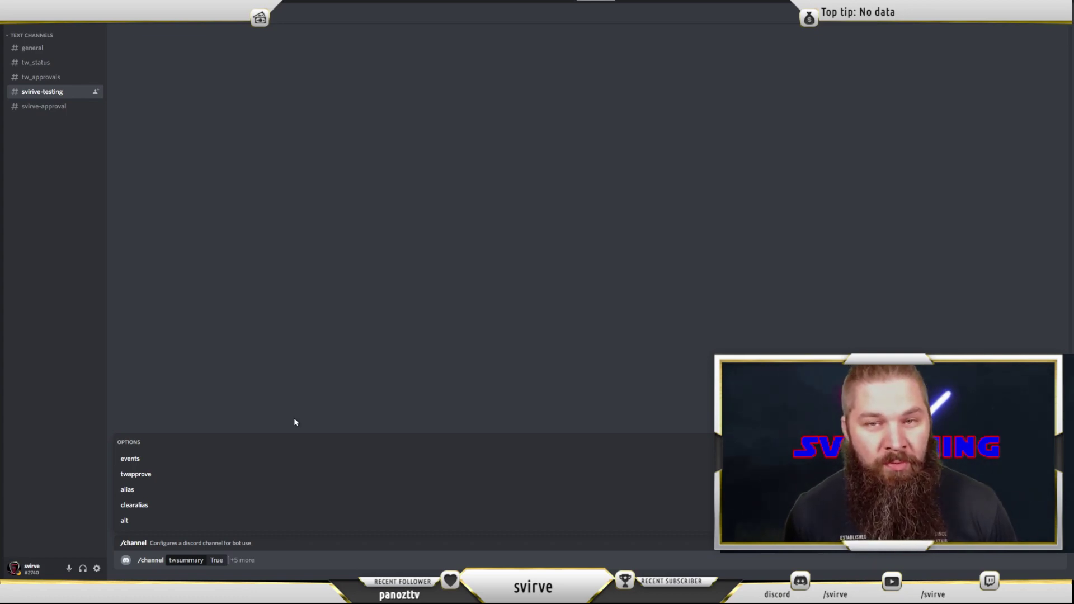
key("Return")
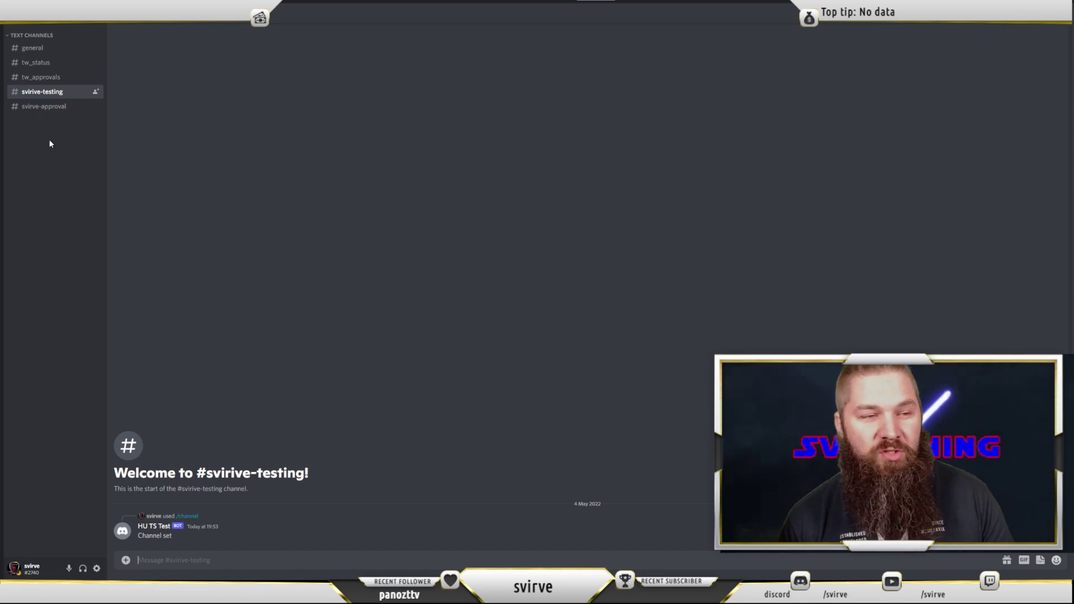
- Configure the svirve-approval channel for war approvals by running /channel with twapprove set to True
left_click(48, 108)
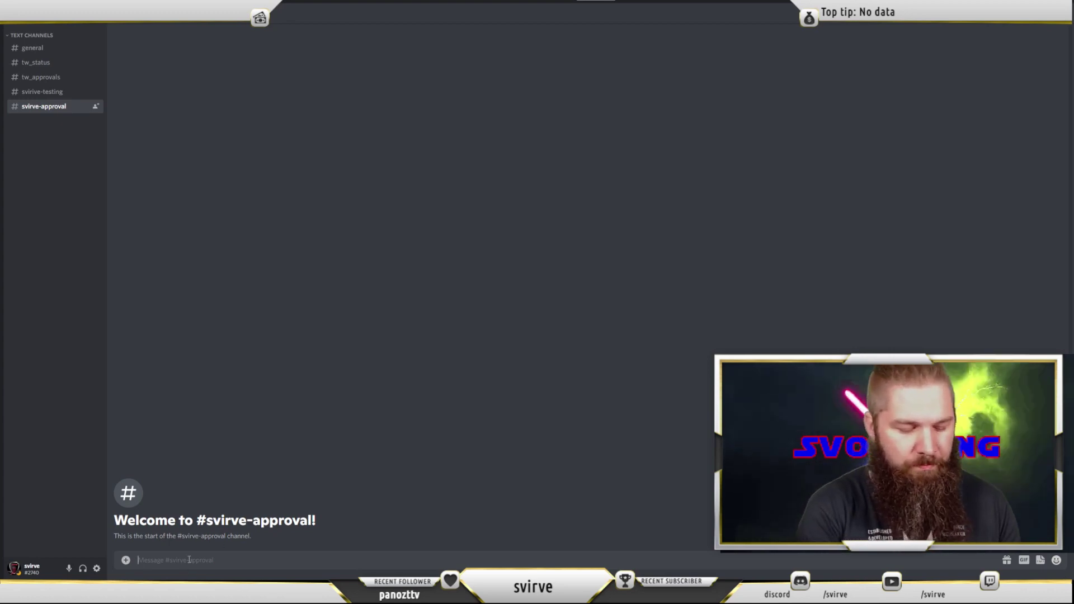
key("Up")
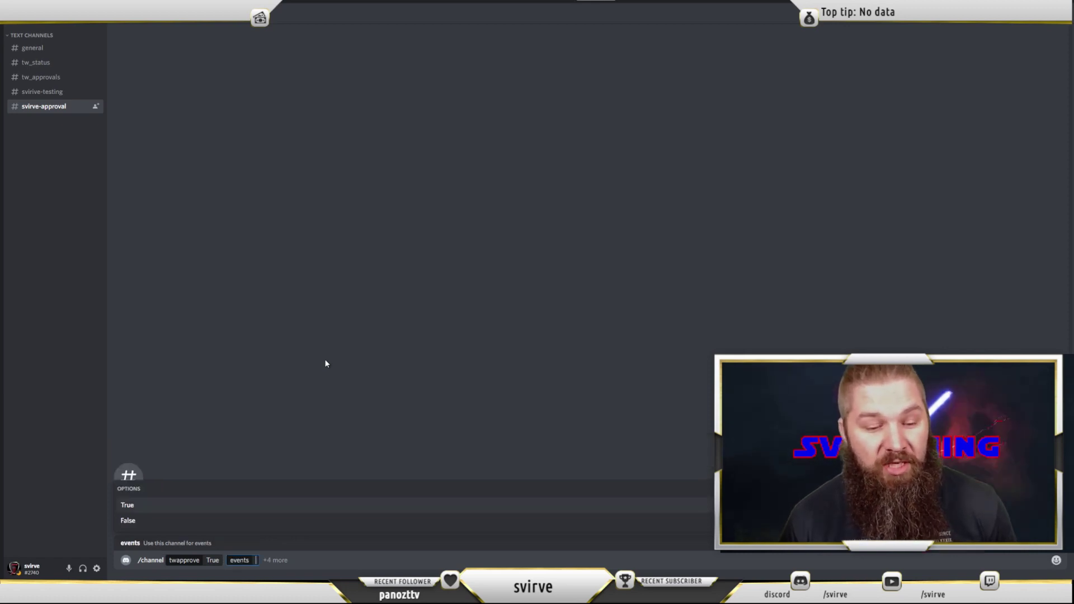
key("Return")
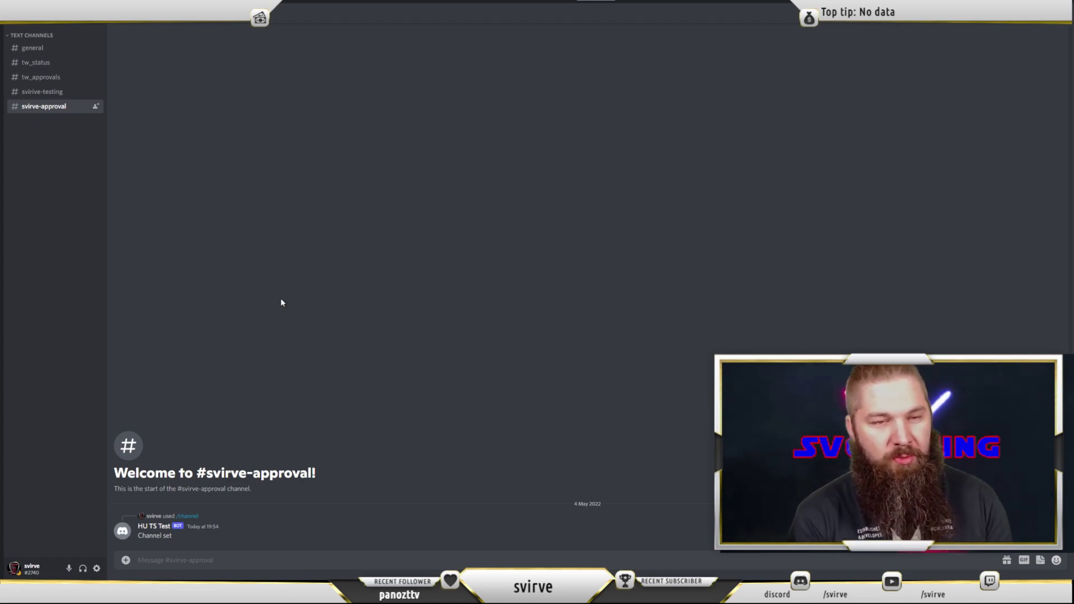
- Set the guild's TW mode to Report Only with the /tw settings command
type("/tw")
key("Tab")
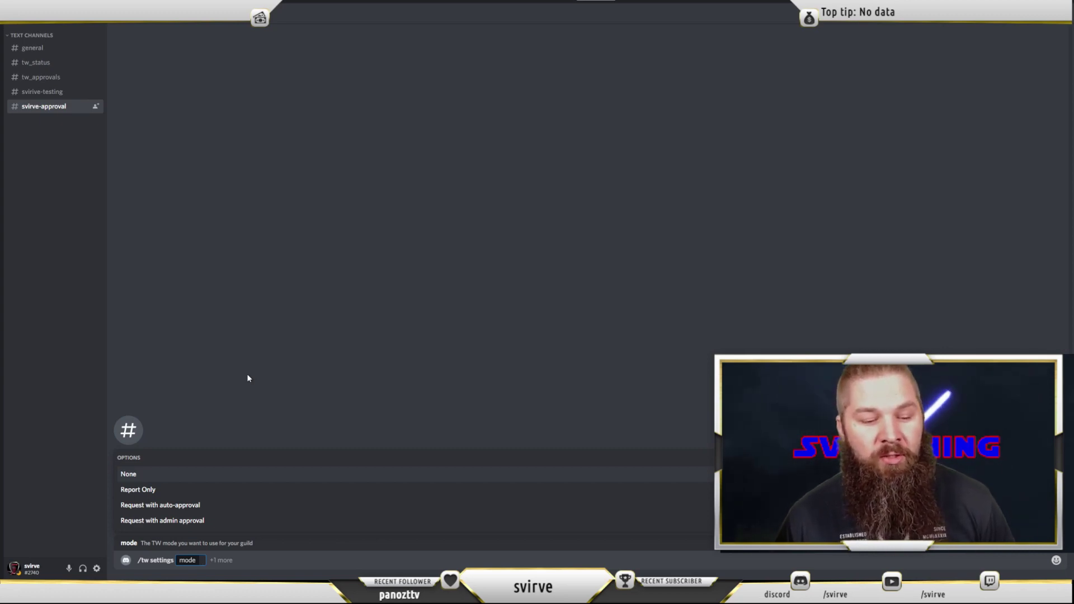
key("Down")
key("Return")
key("Return")
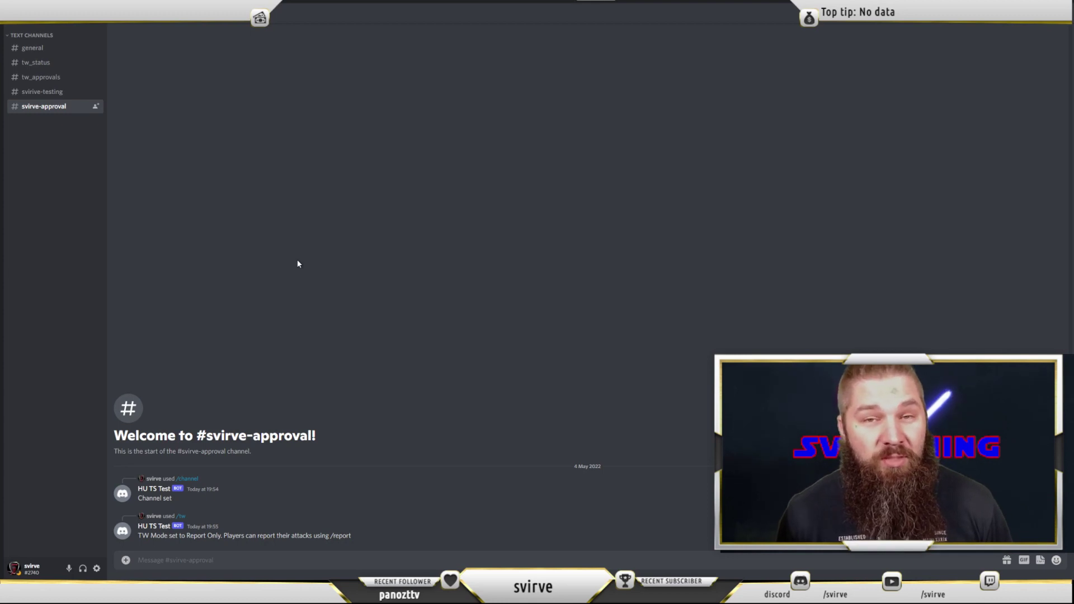
- Begin tracking the territory war by running the /tw start command without options
type("/tw start")
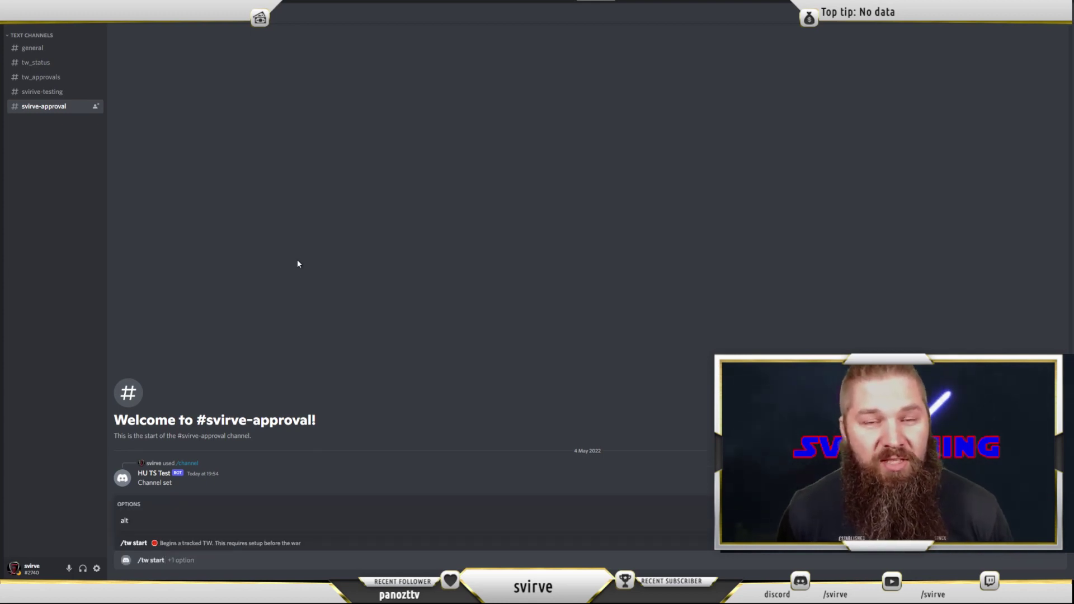
key("Return")
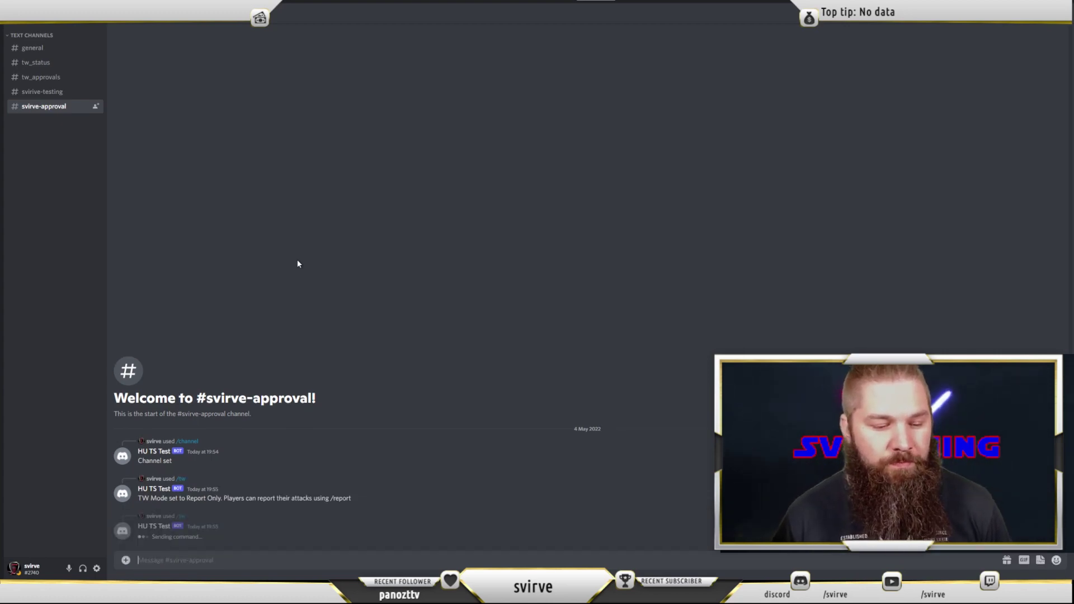
- Open the Top (Zone 1) area for attacks from the war summary in the svirive-testing channel
key("alt+Up")
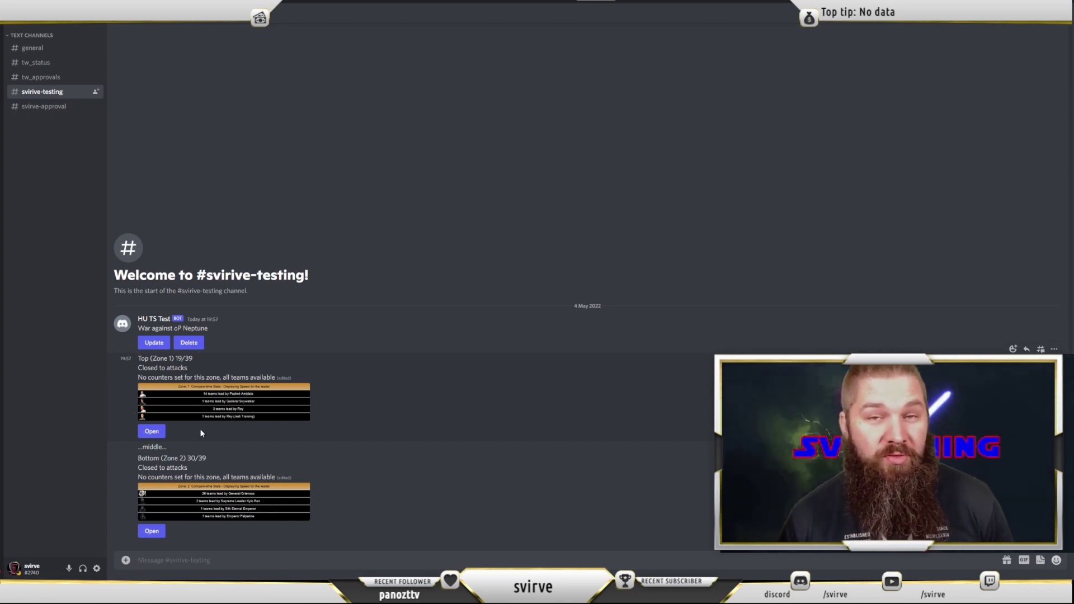
left_click(154, 433)
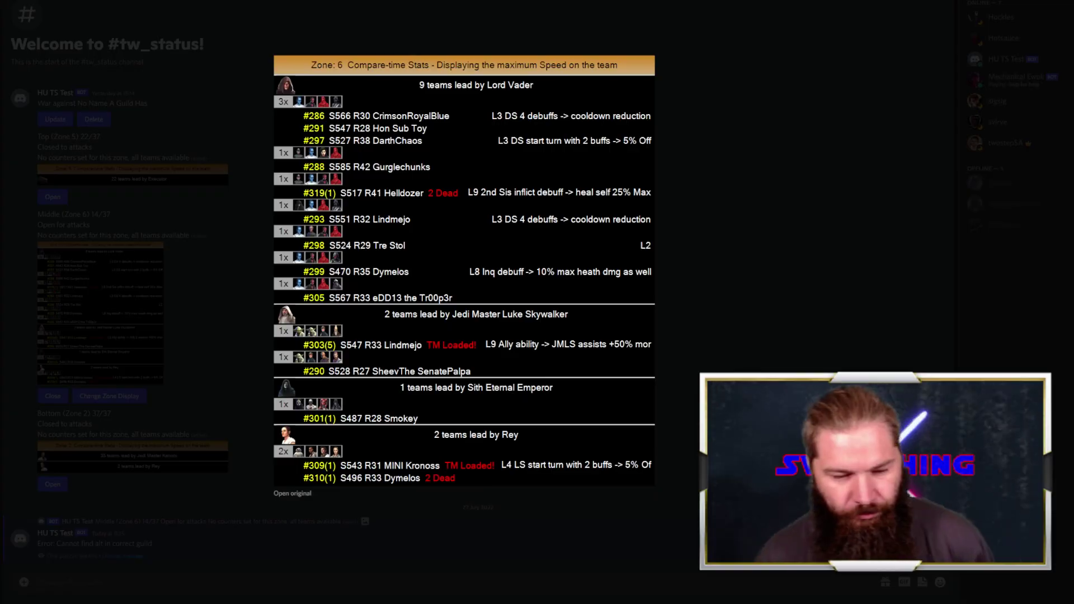
- Examine the enemy team overview images for Middle (Zone 6) and Top (Zone 1) in the war summaries
key("Escape")
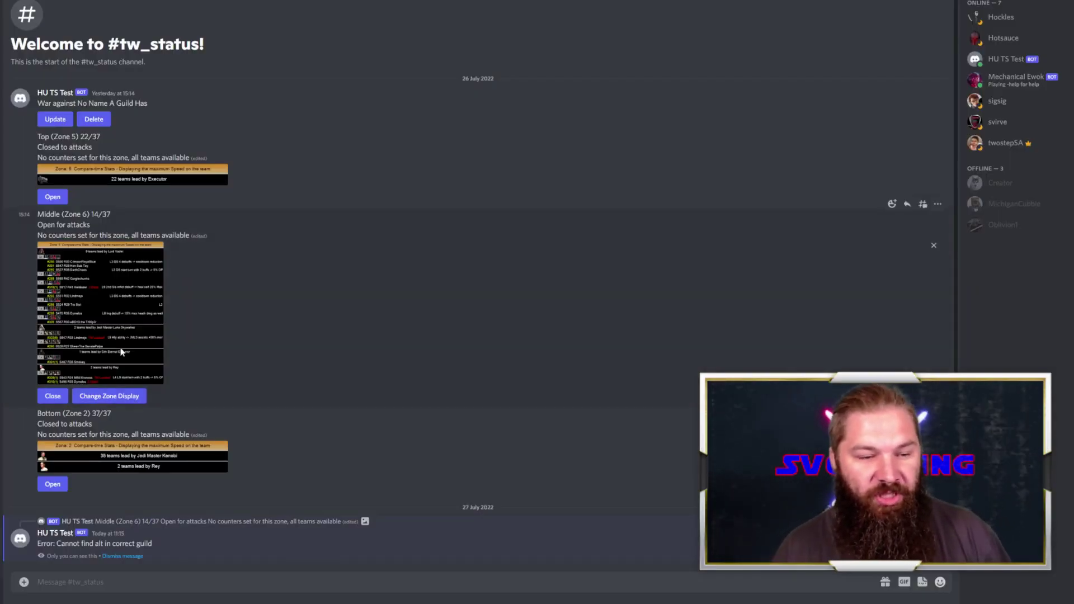
left_click(101, 335)
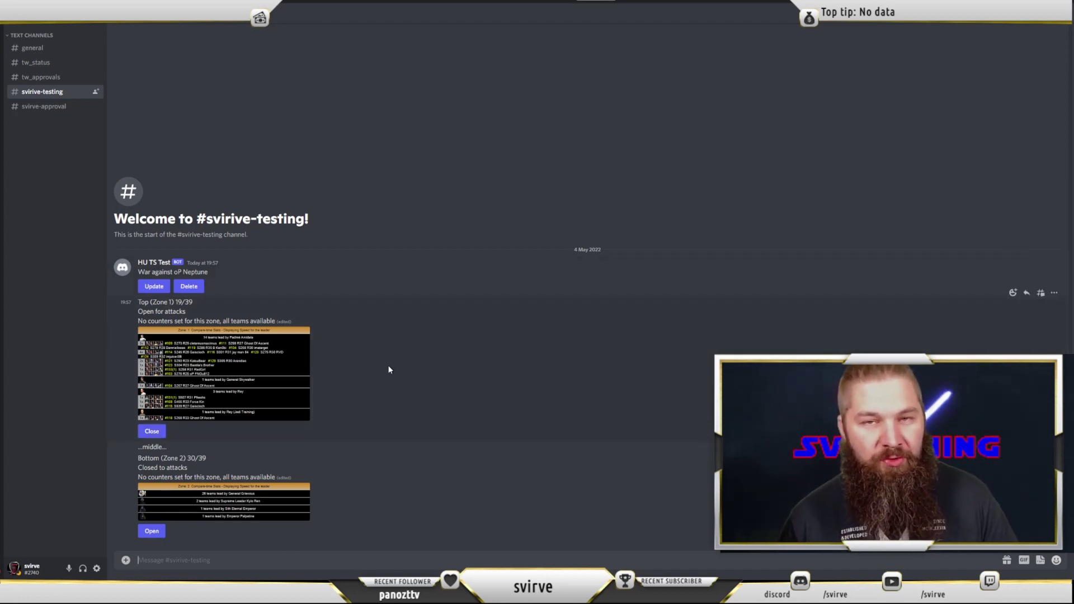
left_click(256, 380)
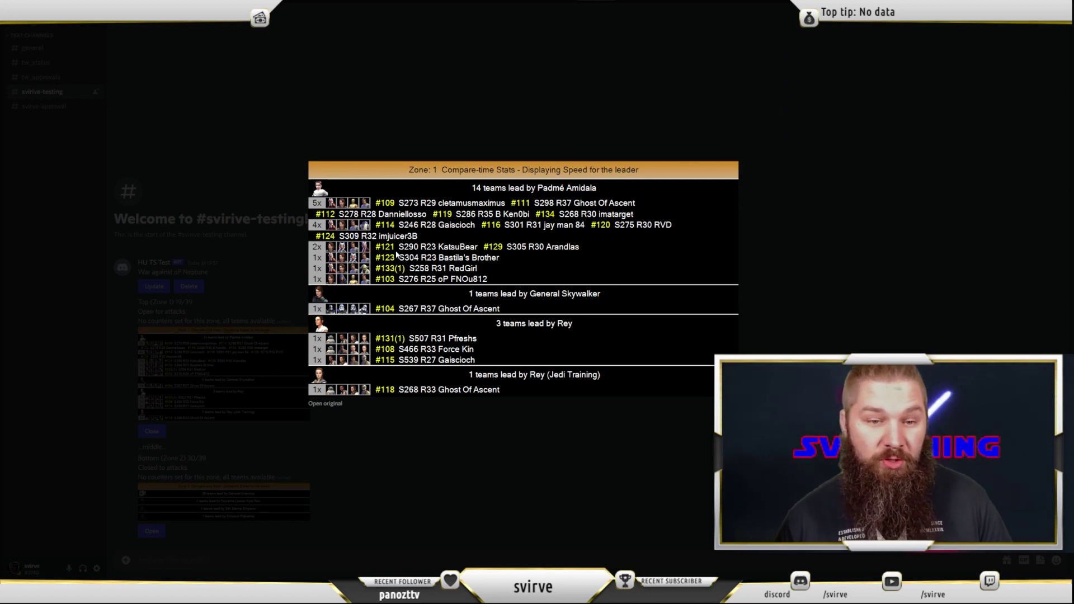
left_click(421, 497)
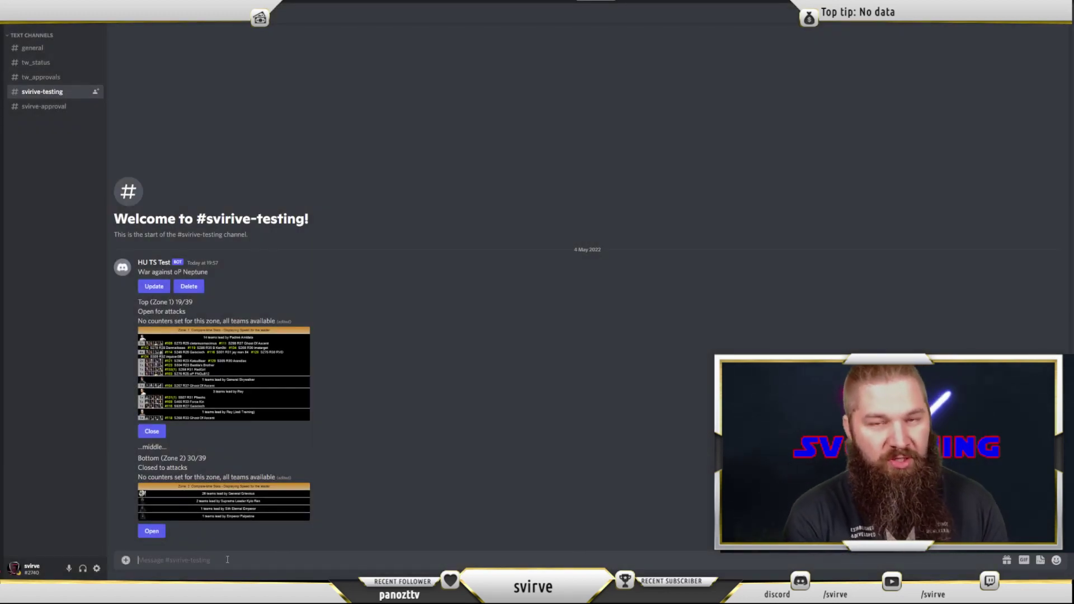
- Run the /report command for an attack on enemy squad 121 with JMK as the guild team
type("/report")
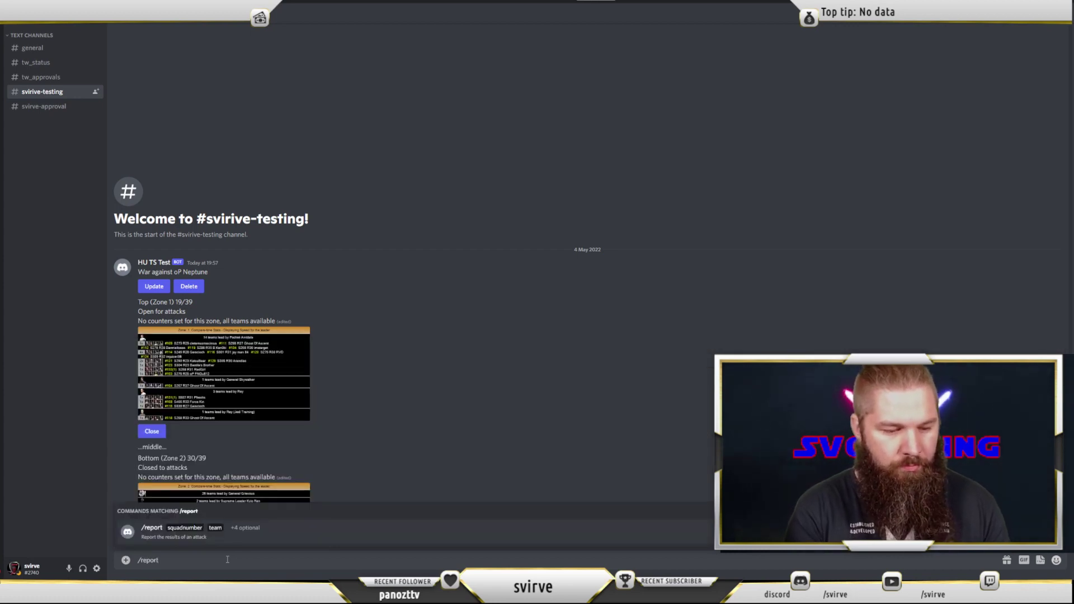
key("Tab")
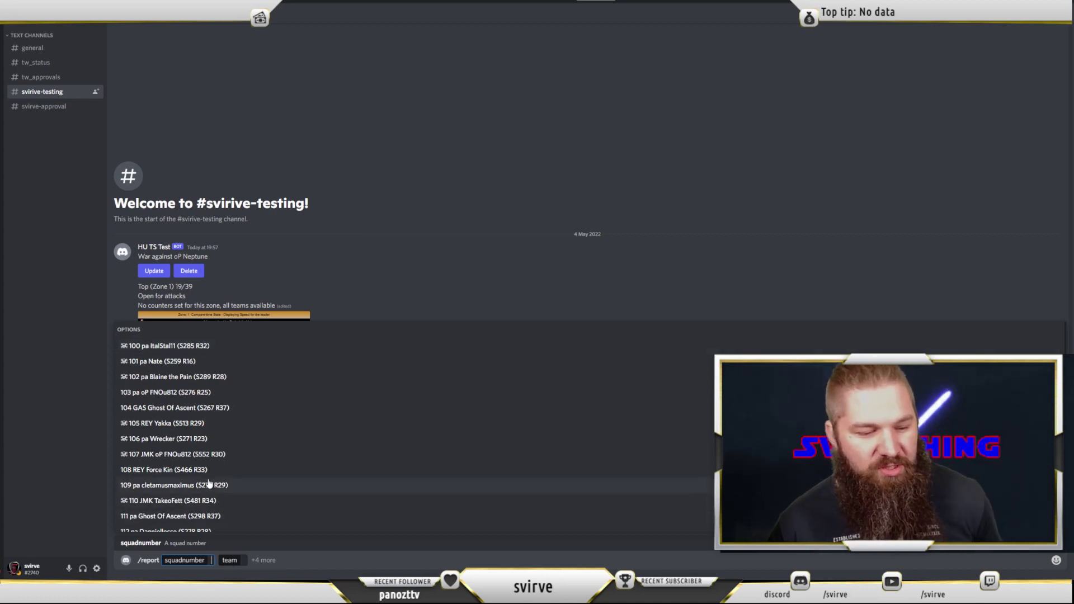
scroll(210, 468, "down", 3)
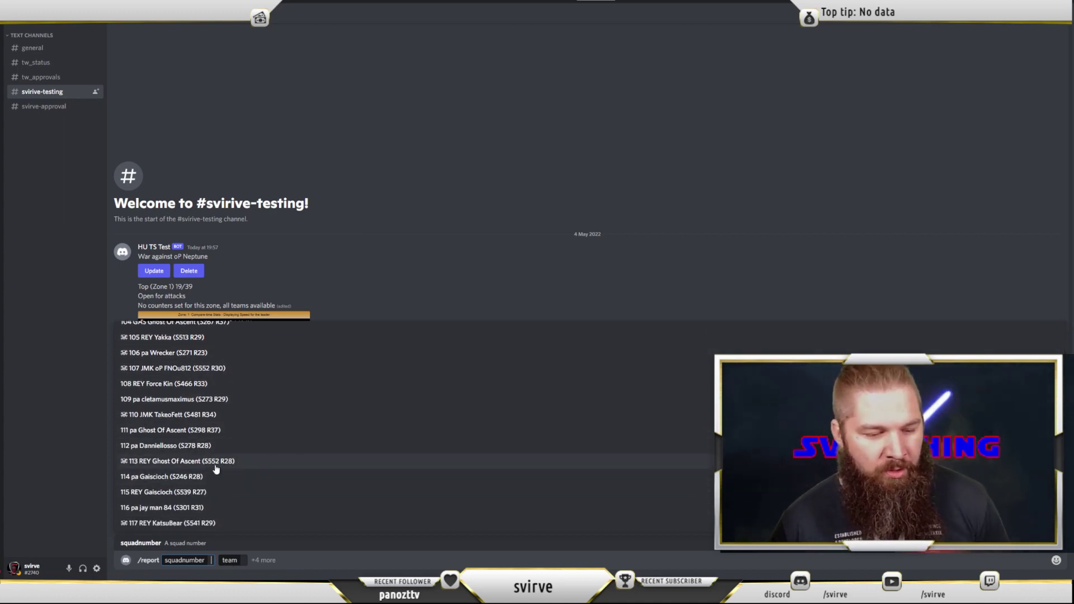
scroll(162, 425, "up", 3)
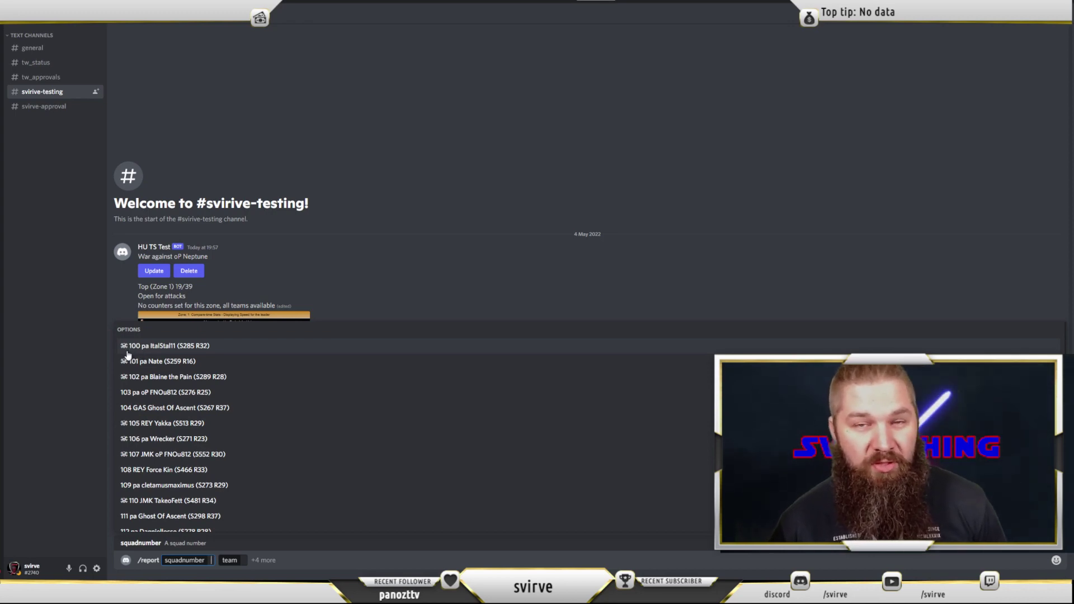
scroll(153, 391, "down", 3)
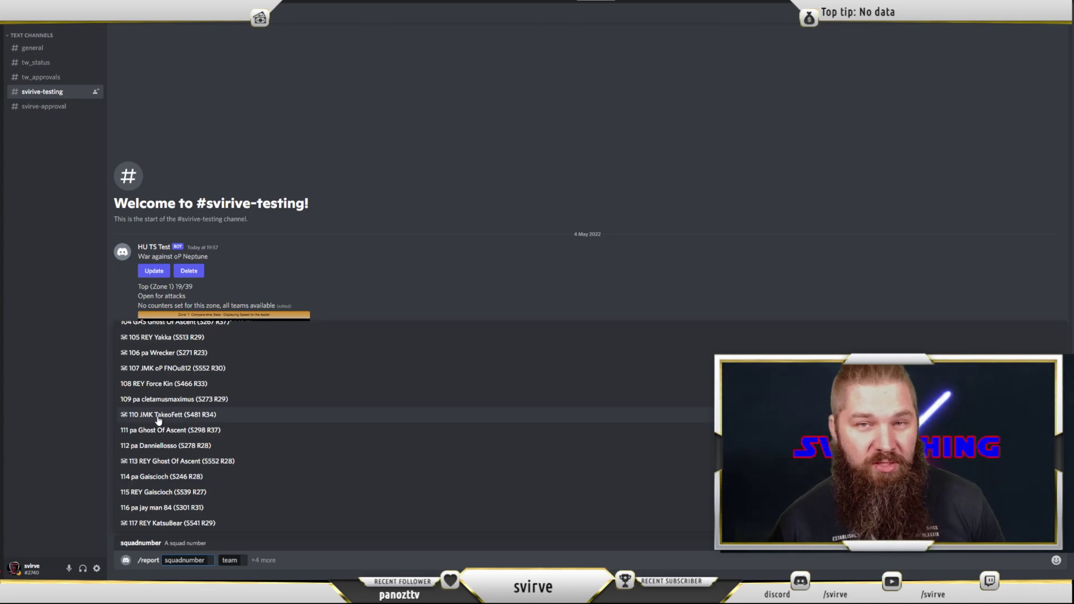
scroll(161, 433, "down", 1)
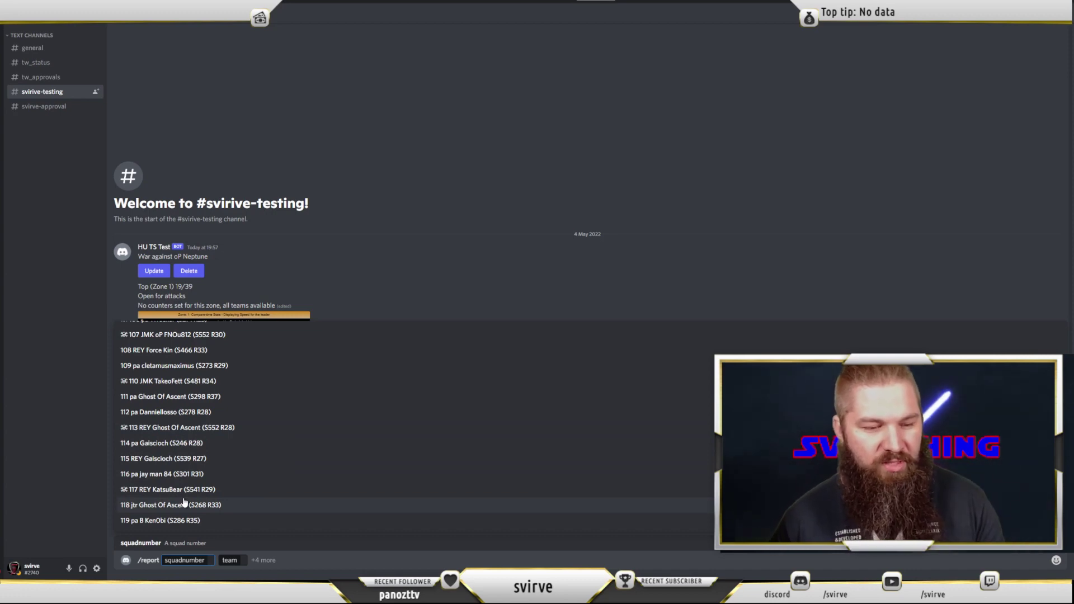
type("121")
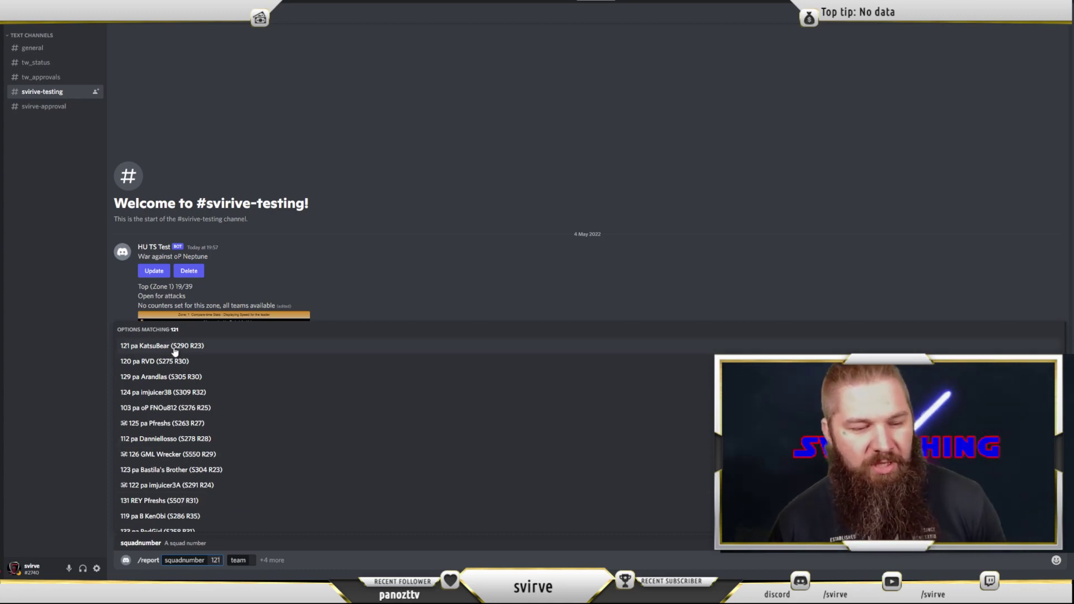
left_click(207, 351)
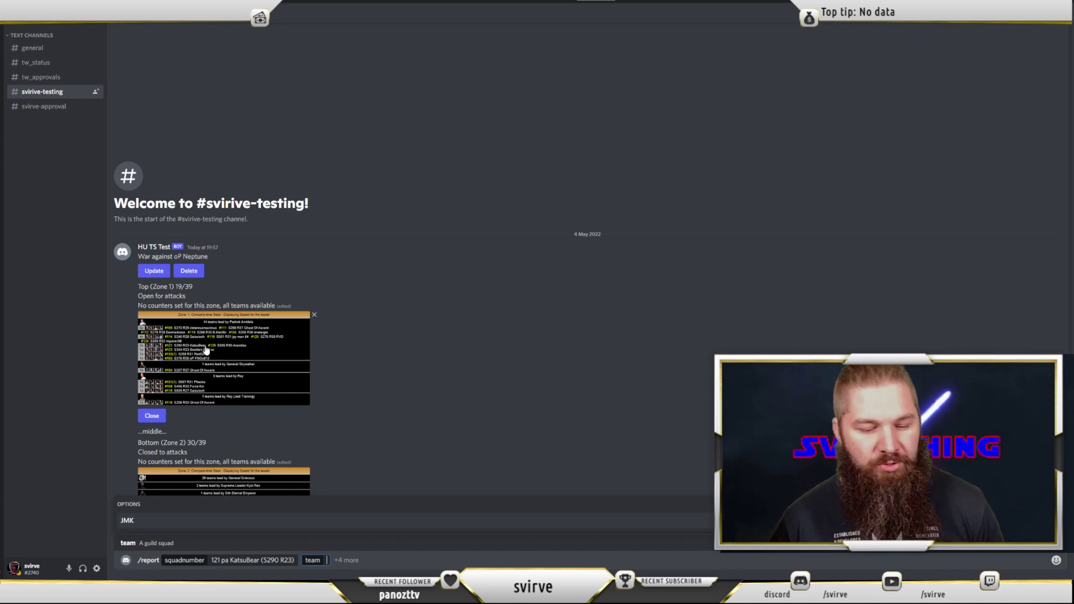
left_click(131, 520)
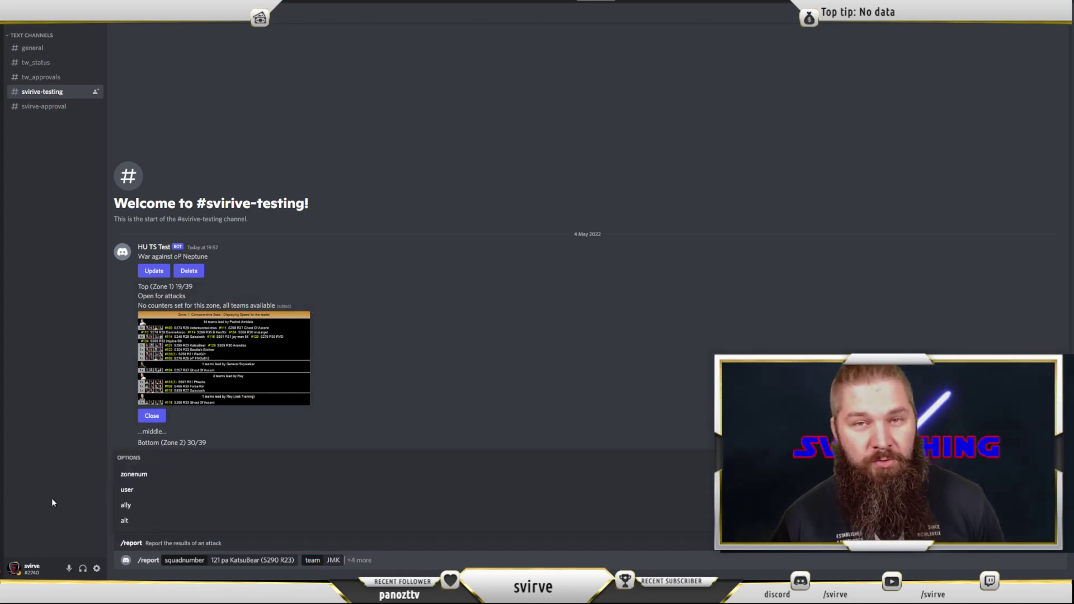
key("Return")
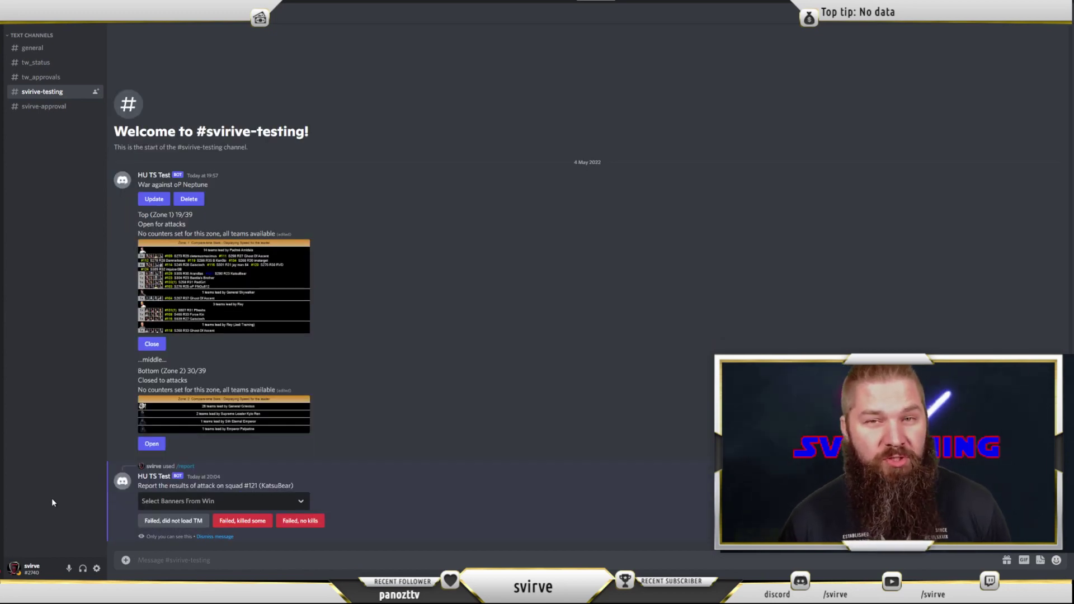
- Report the attack on squad 121 as failed with some kills, marking Padmé Amidala, Jedi Knight Anakin and General Kenobi as killed
left_click(207, 501)
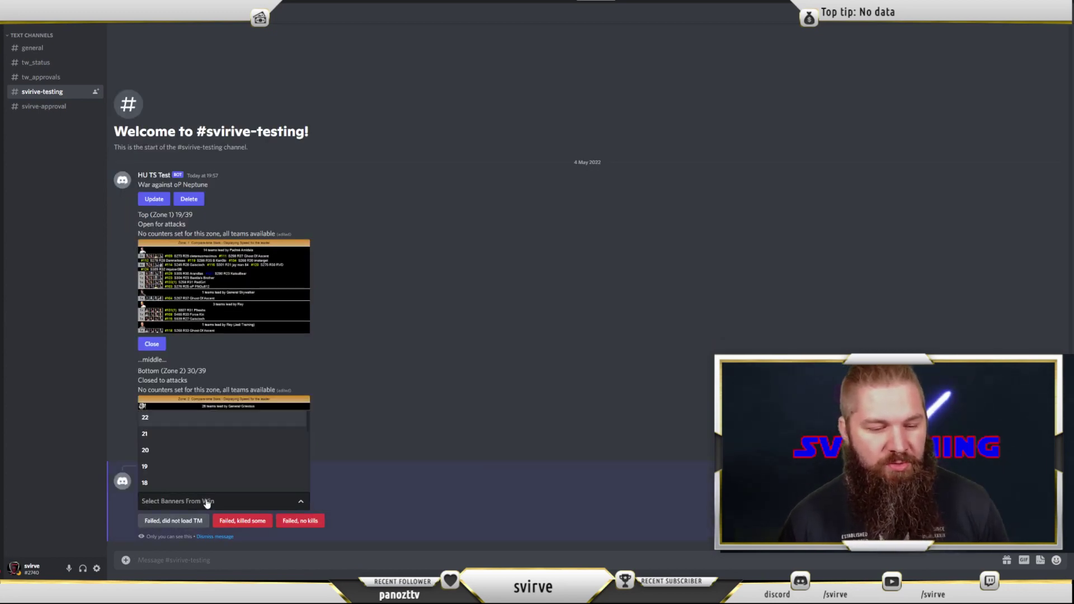
scroll(202, 473, "down", 4)
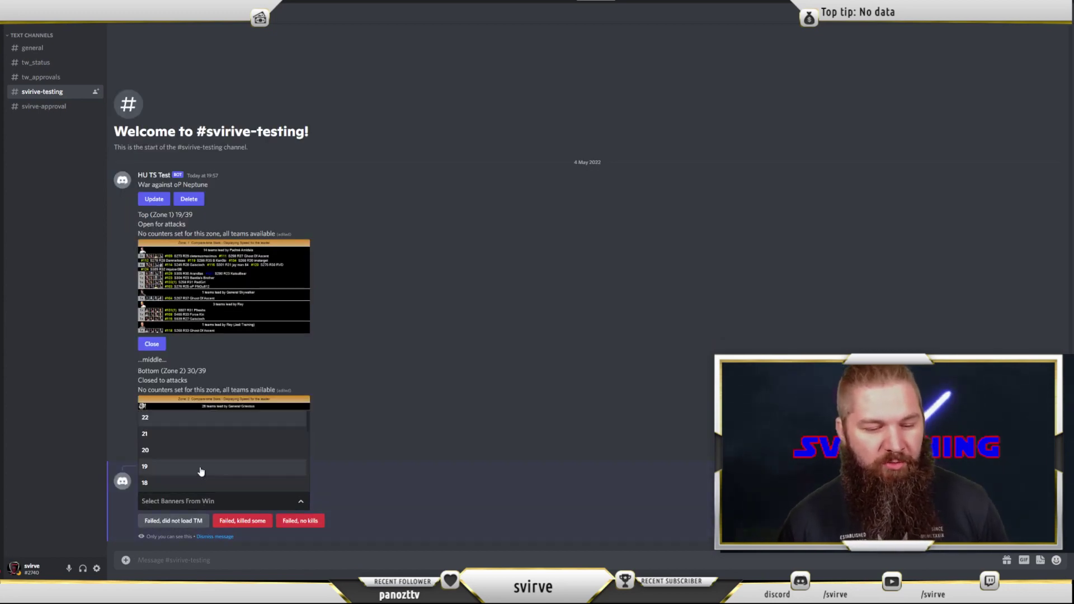
left_click(210, 503)
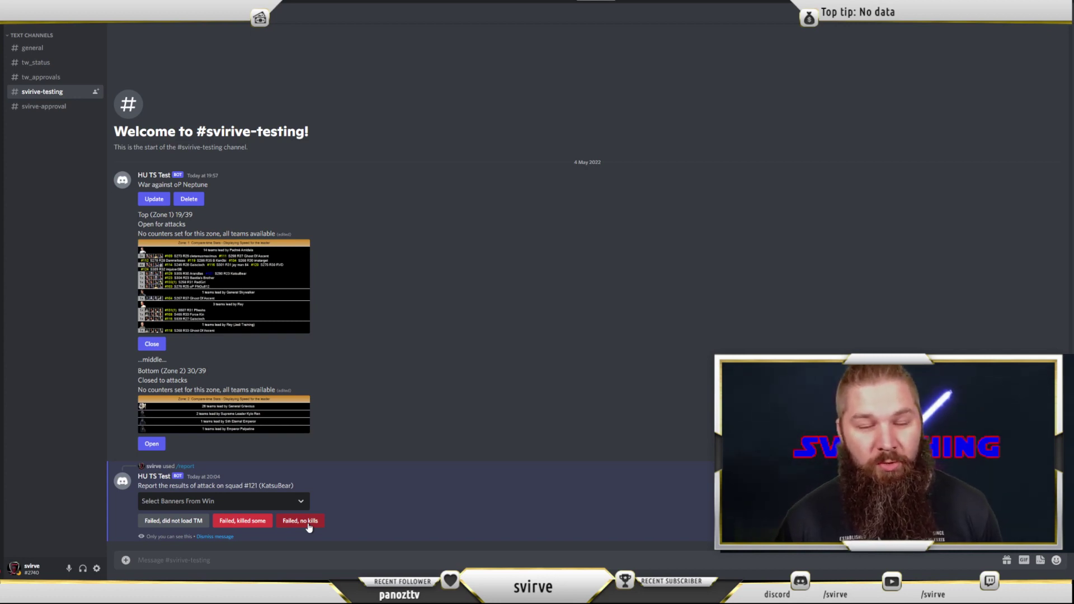
left_click(261, 522)
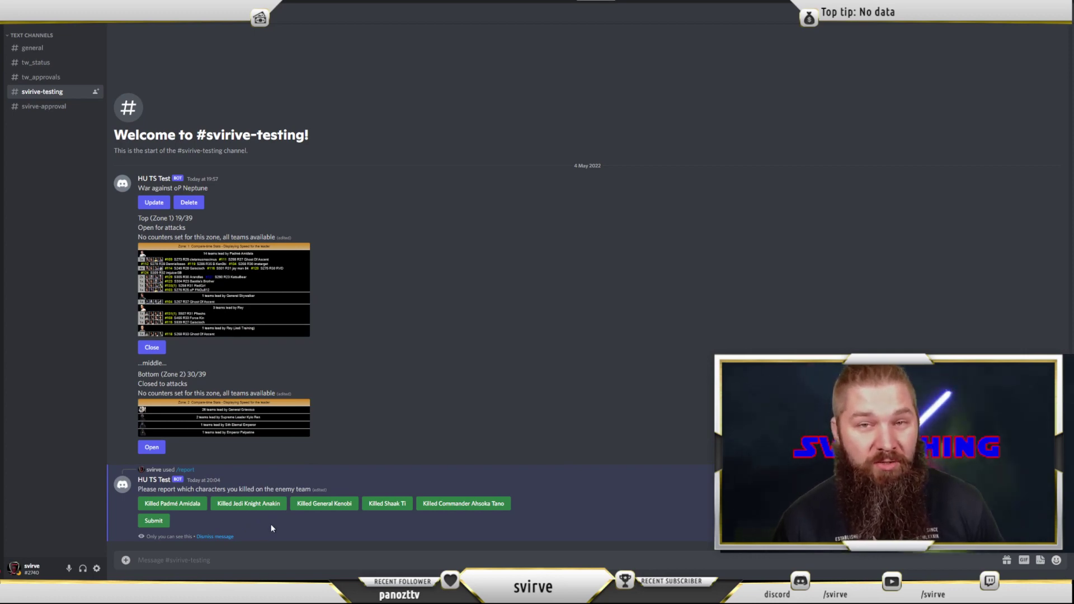
left_click(191, 507)
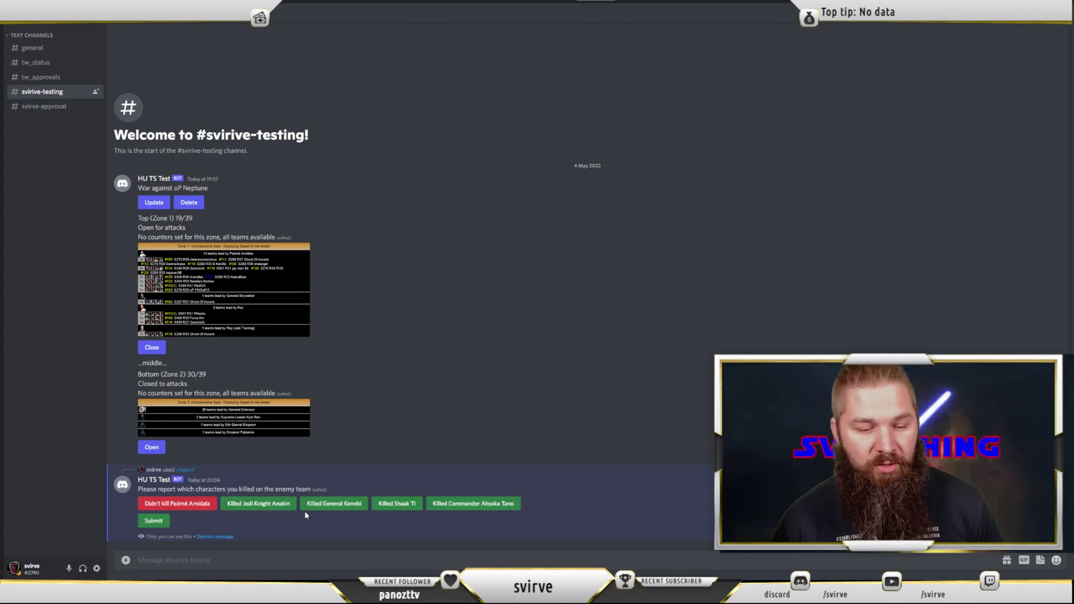
left_click(328, 508)
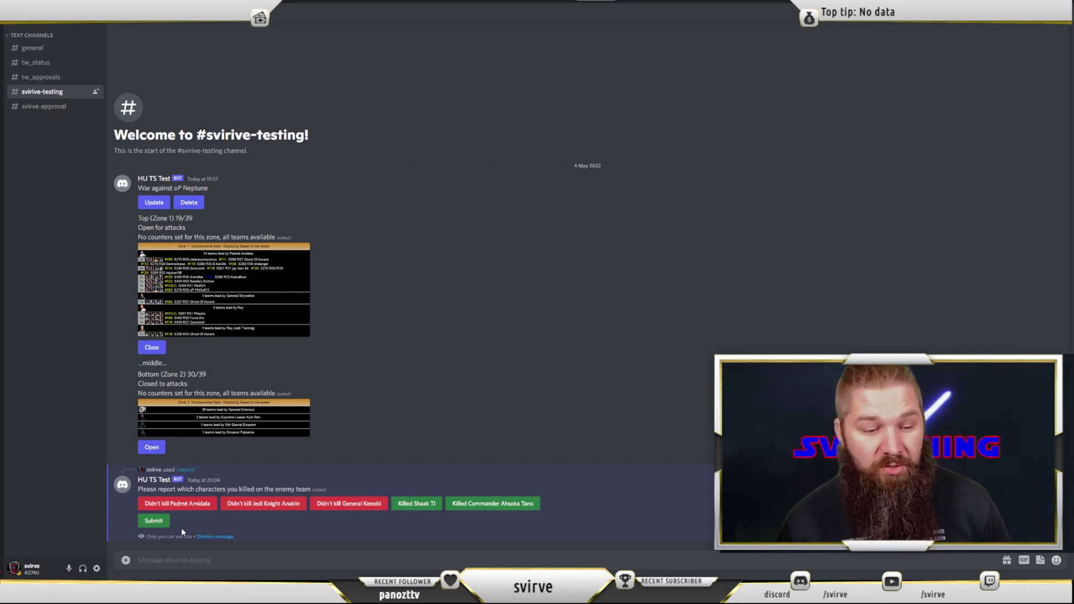
left_click(159, 522)
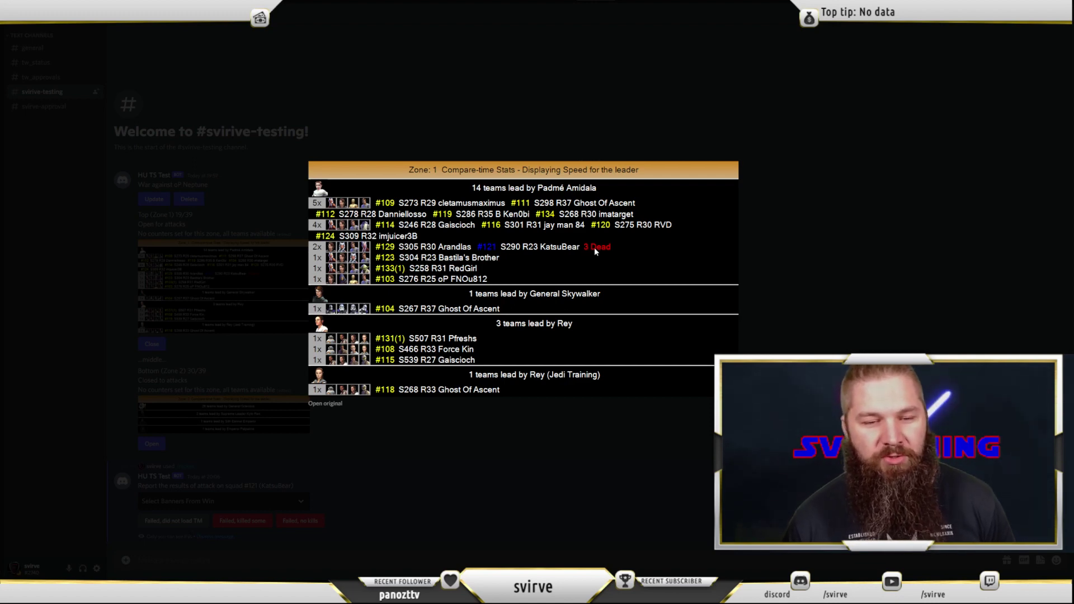
- Report a win with 12 banners against squad 121 and check the updated Top (Zone 1) overview image
left_click(374, 459)
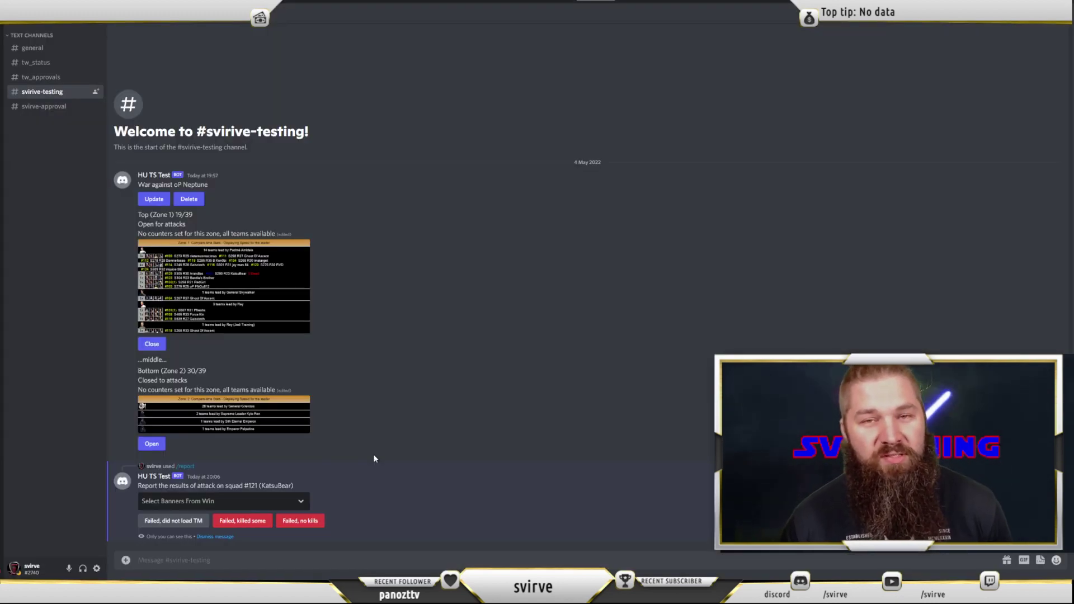
left_click(307, 503)
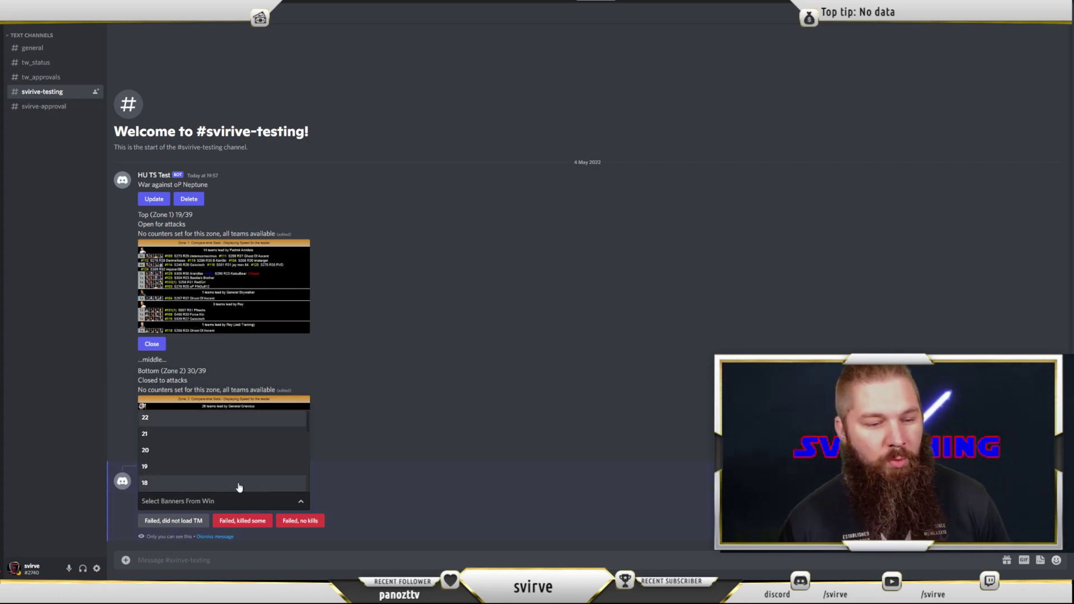
scroll(220, 471, "down", 2)
scroll(174, 457, "down", 3)
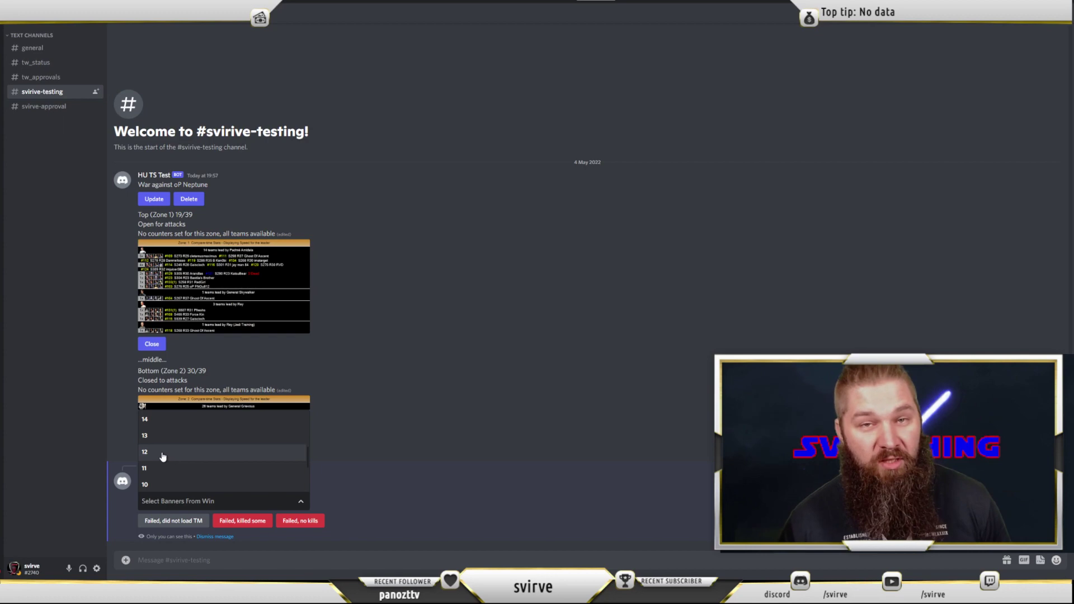
left_click(162, 455)
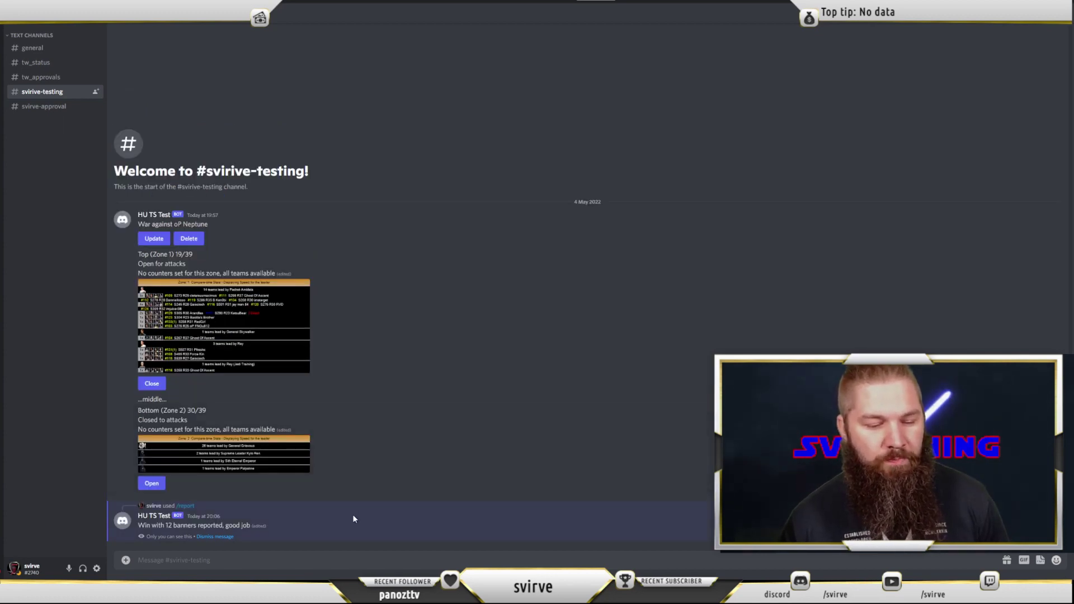
left_click(223, 325)
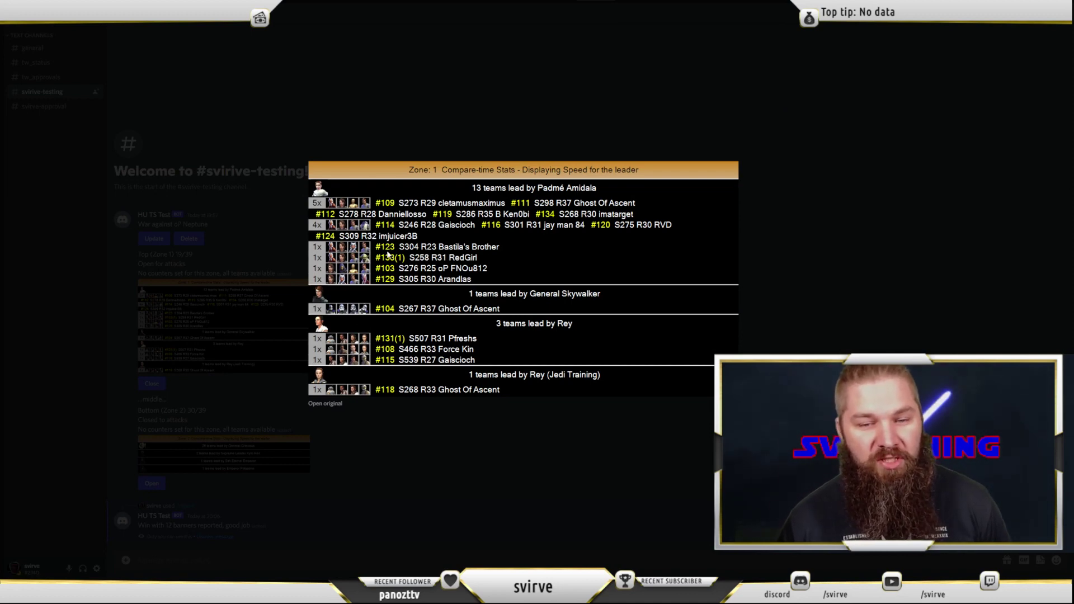
left_click(495, 119)
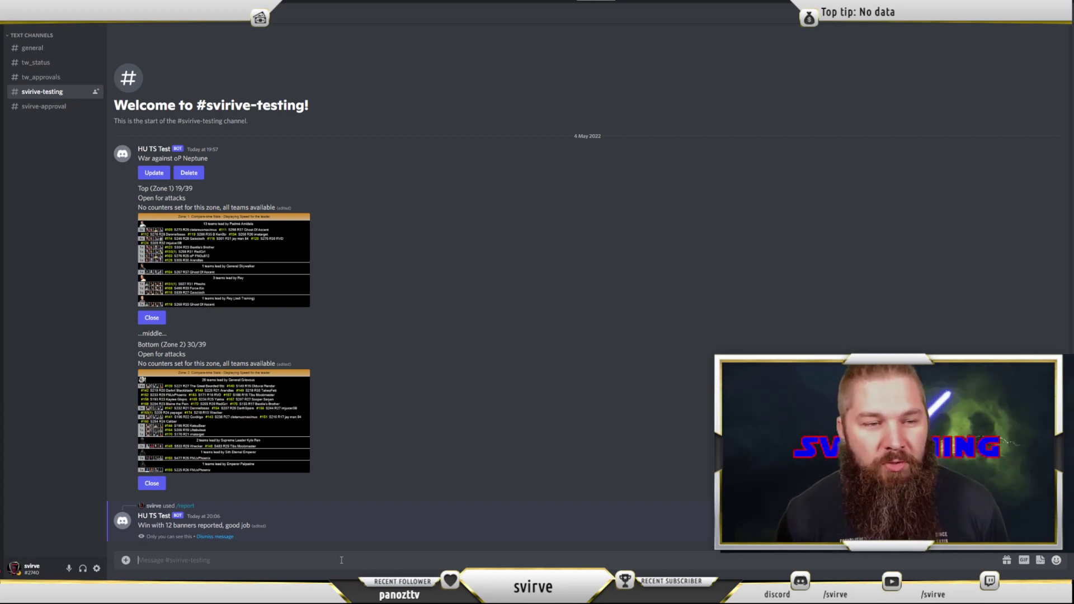
- Add JMK as a counter team for zone 1 (Top Front) with the /tw zone command
type("/tw zone zonenum")
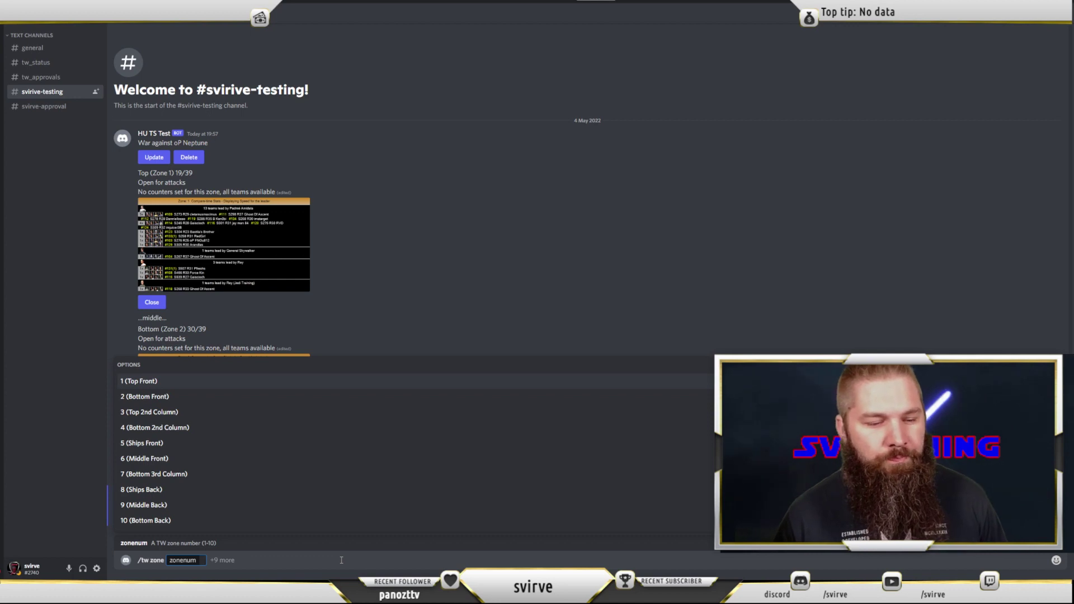
key("Tab")
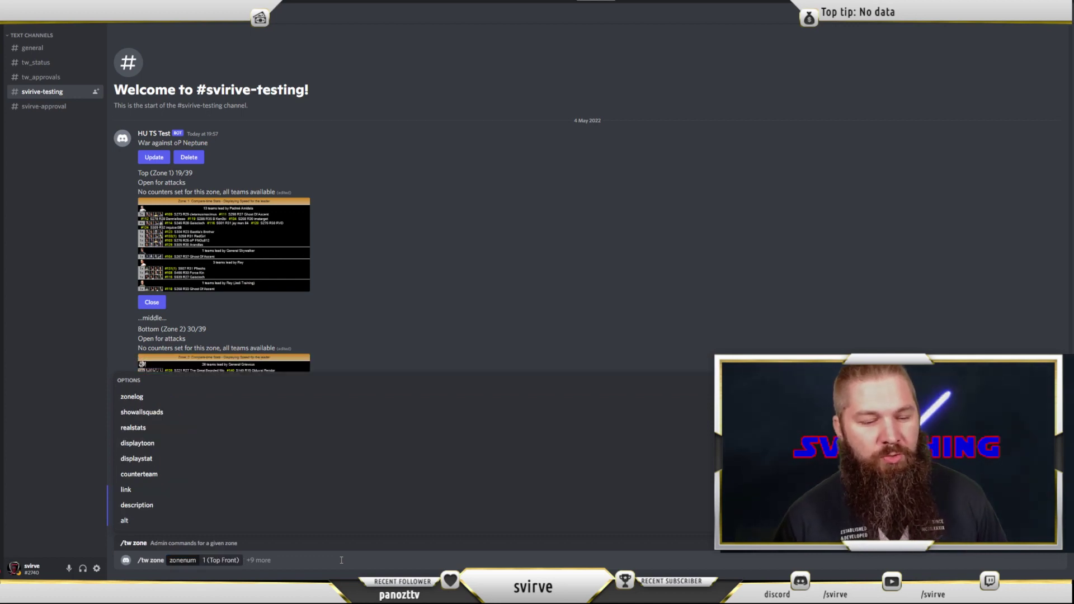
left_click(154, 476)
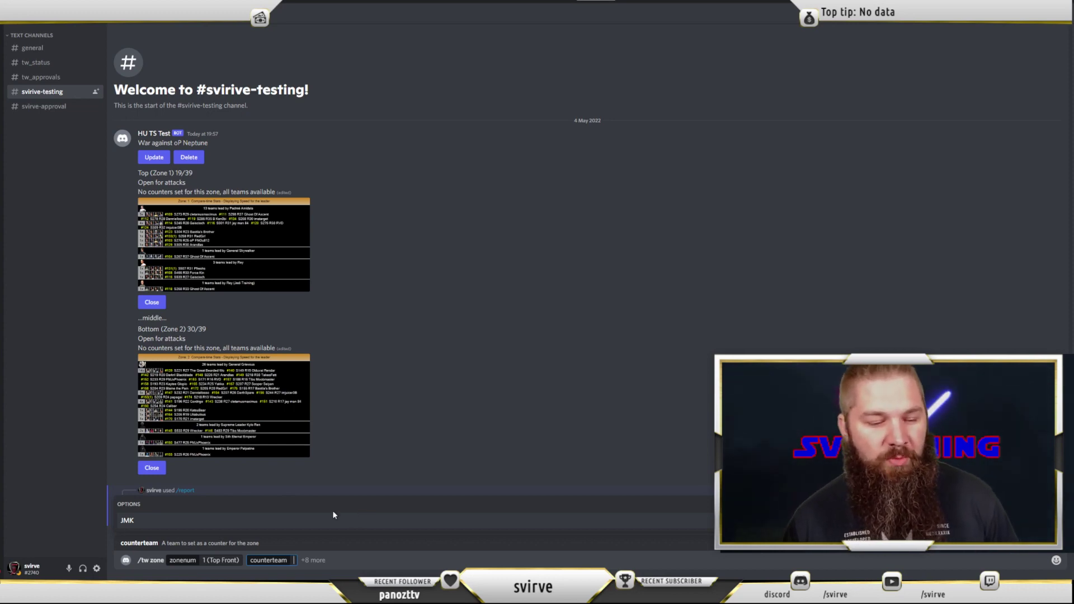
left_click(319, 520)
key("Return")
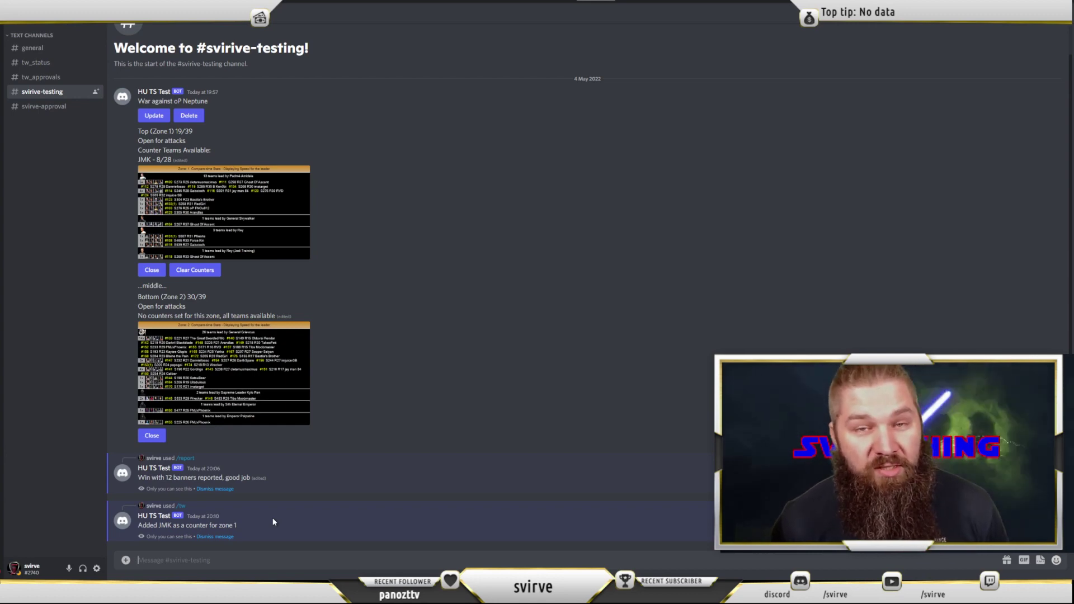
scroll(313, 509, "up", 2)
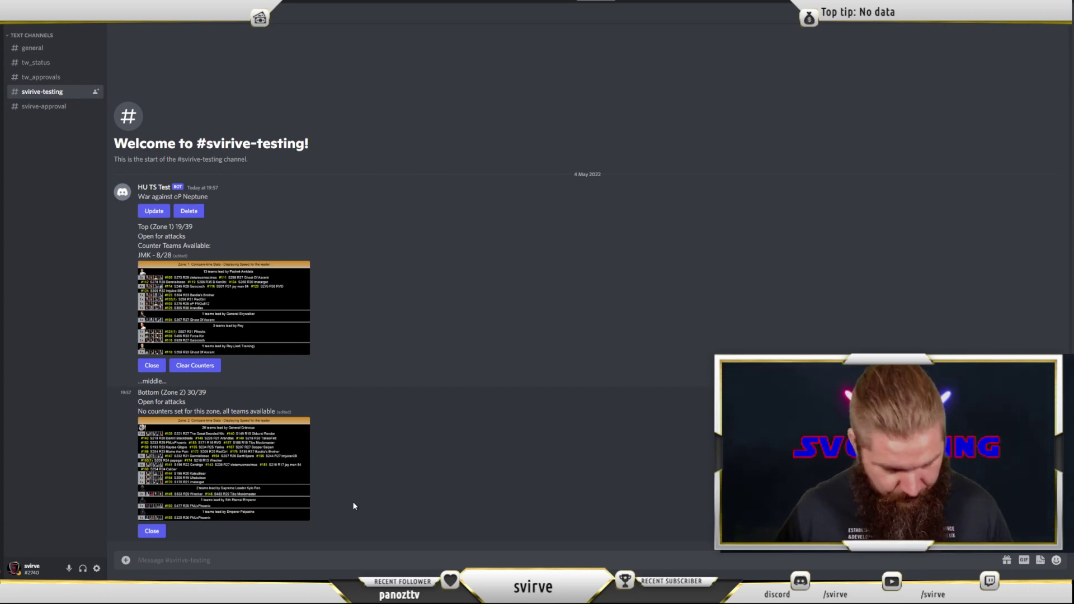
- Submit a /request to attack squad 109 with team JMK and open the bot's direct messages
key("ctrl+v")
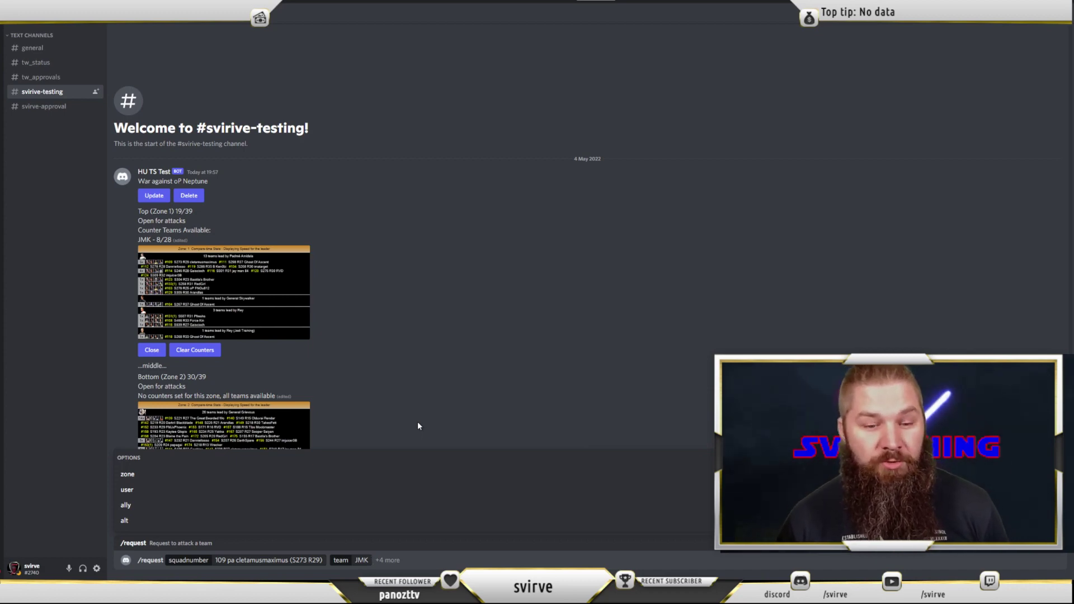
key("Return")
key("ctrl+alt+Up")
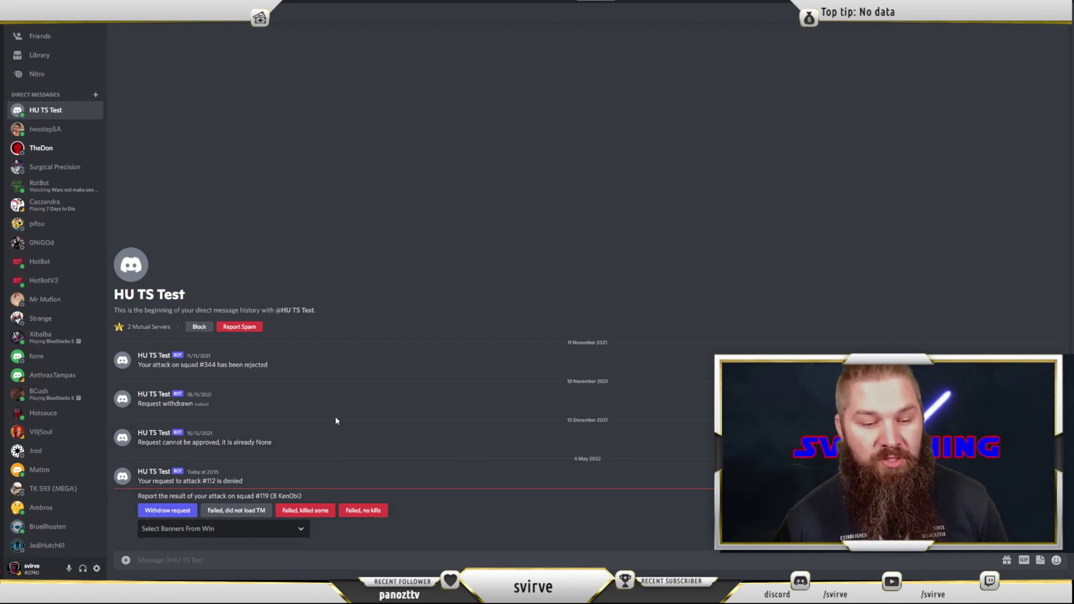
- Review the attacker and defender comparison for the JMK request on squad 119 in the svirve-approval channel and approve the attack
key("alt+Left")
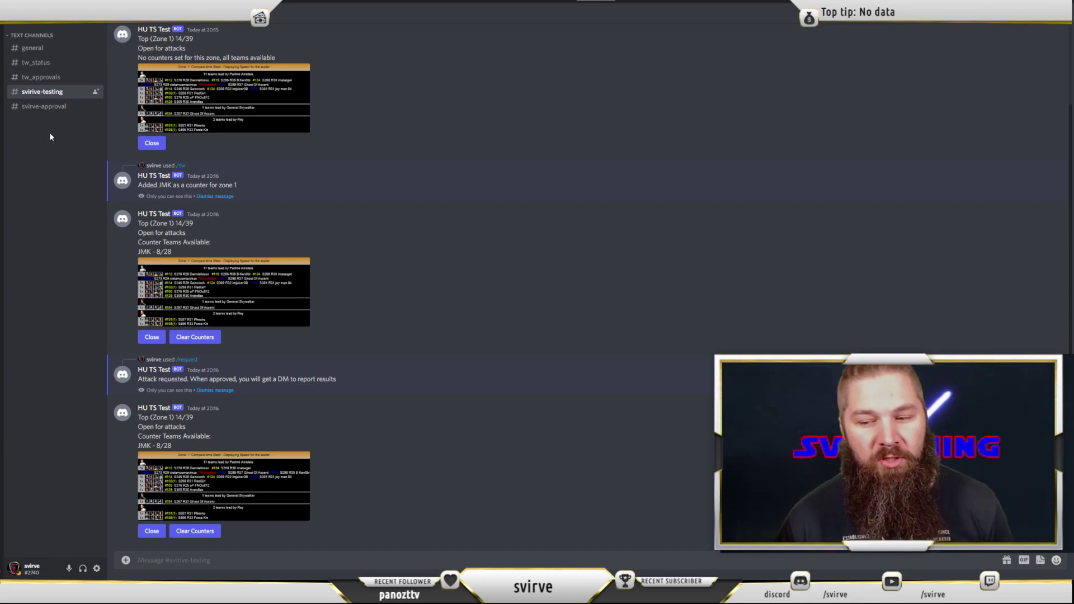
left_click(45, 105)
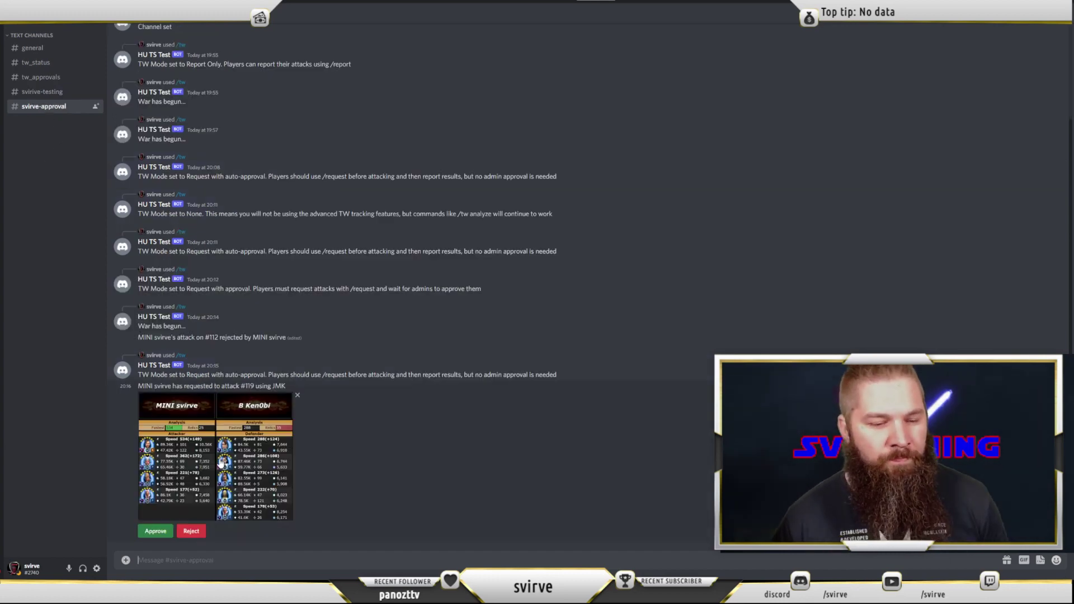
left_click(248, 459)
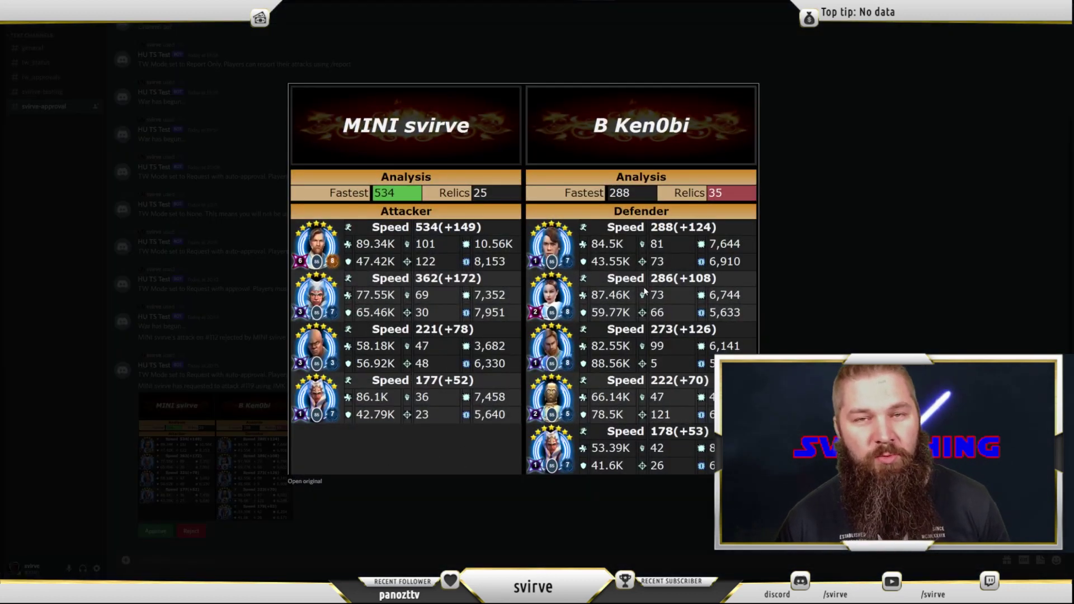
left_click(807, 283)
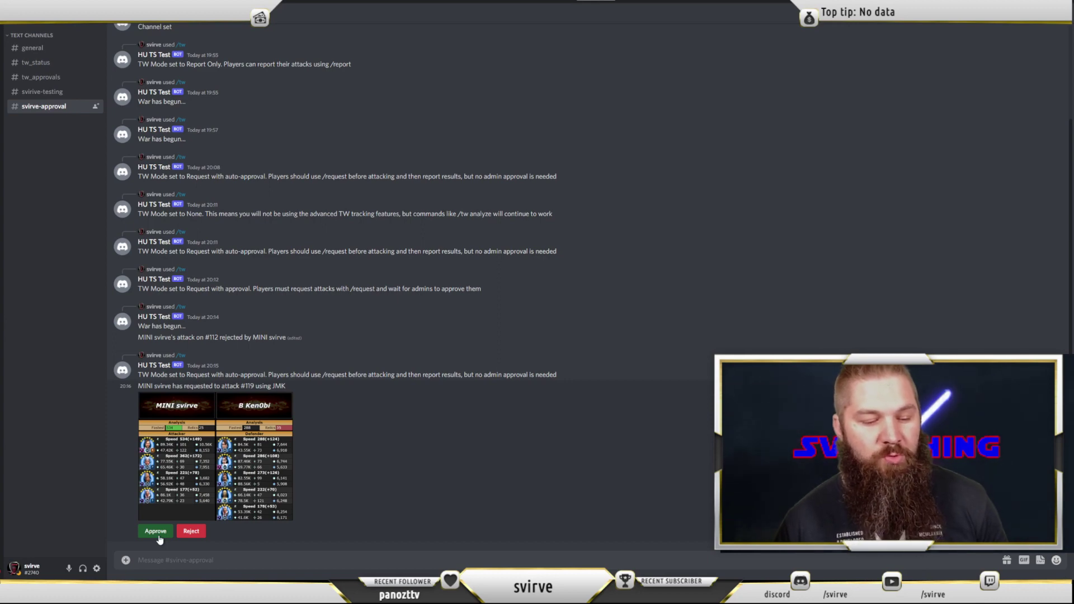
left_click(159, 536)
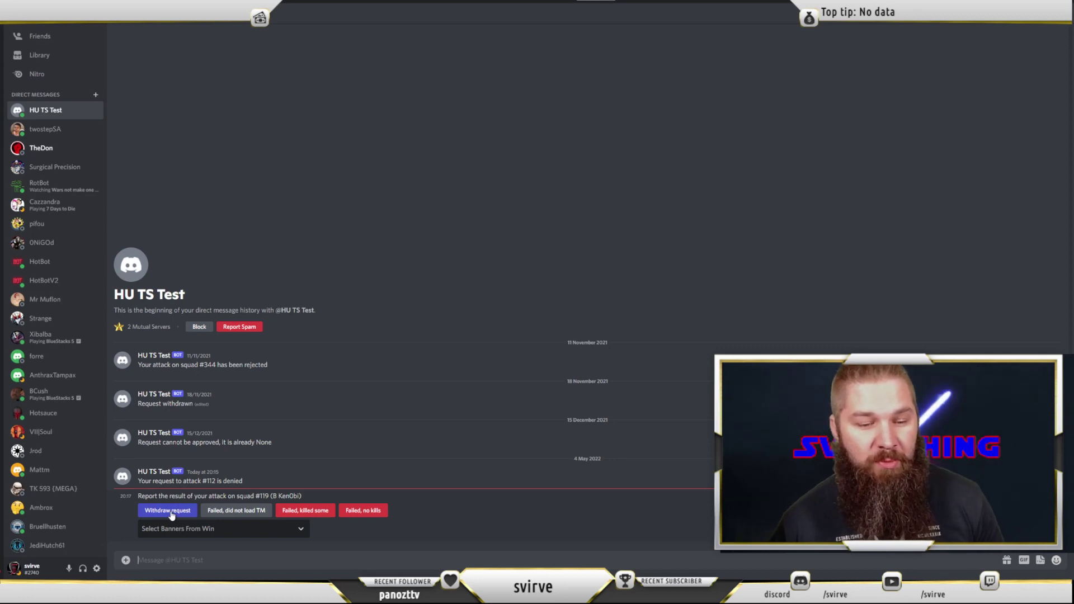
- Report the attack on squad 119 as a win with 20 banners and check the updated Top (Zone 1) overview in the svirive-testing channel
left_click(253, 534)
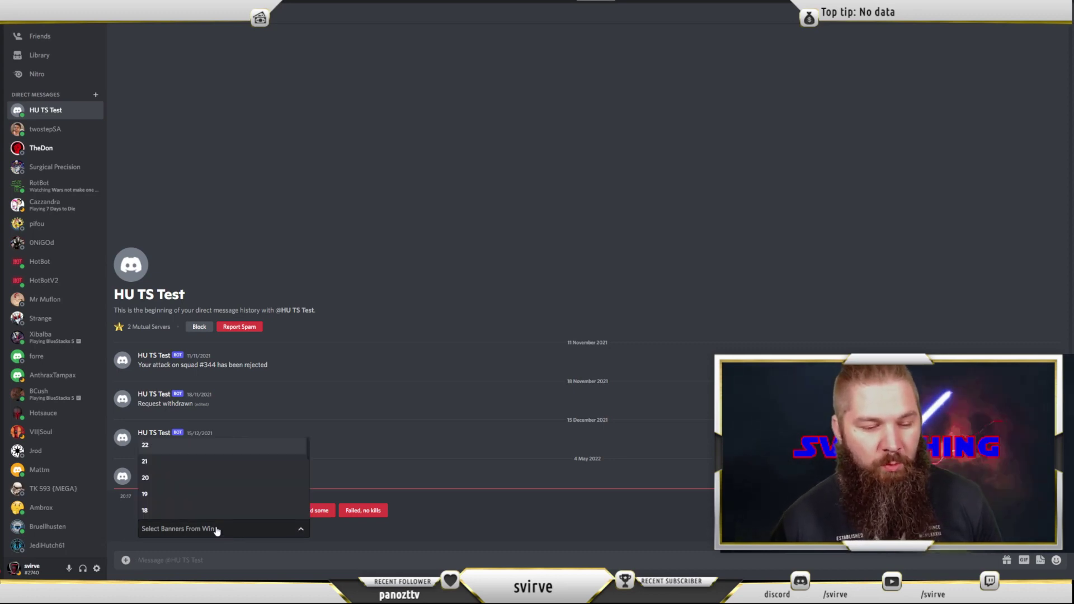
left_click(183, 479)
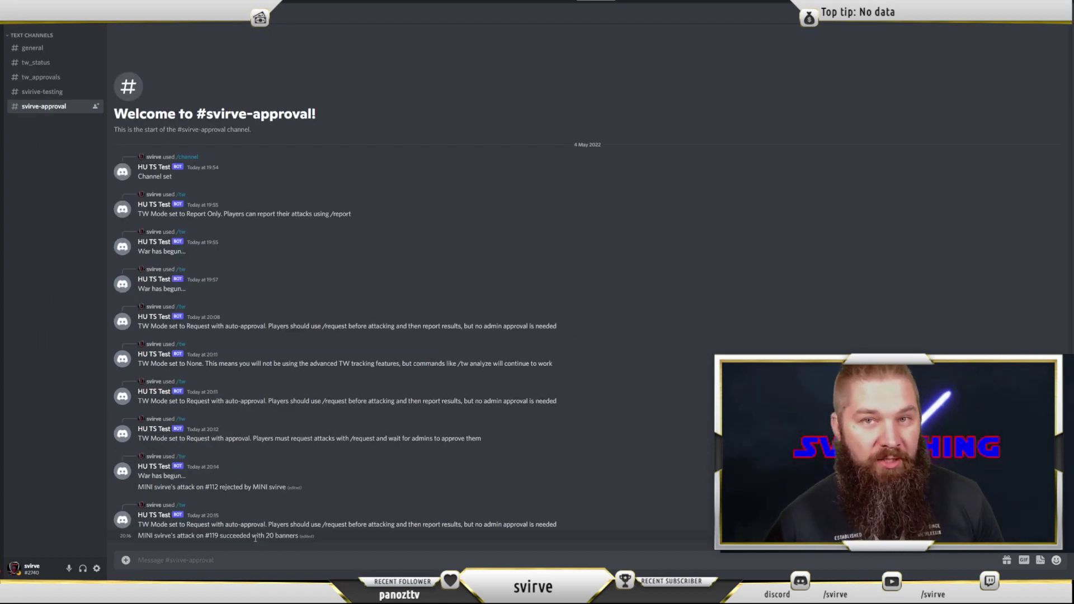
left_click(56, 93)
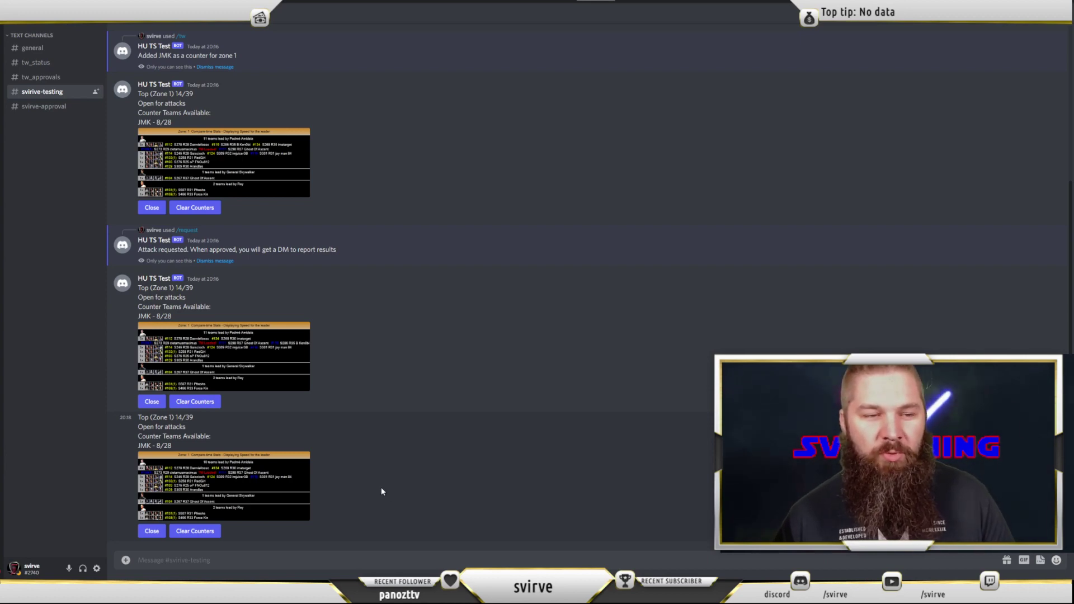
left_click(274, 498)
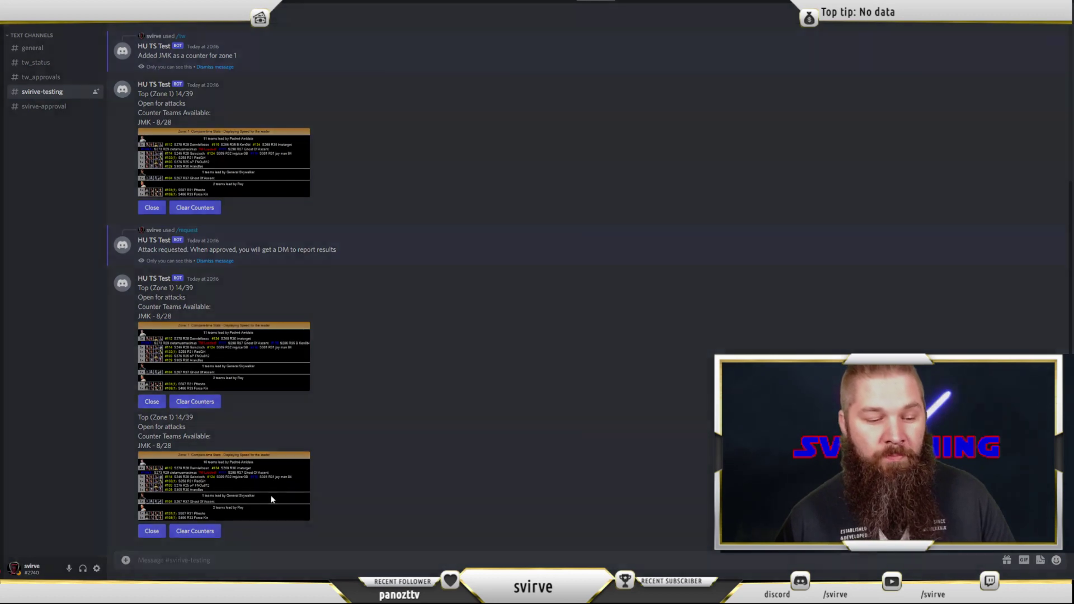
left_click(404, 495)
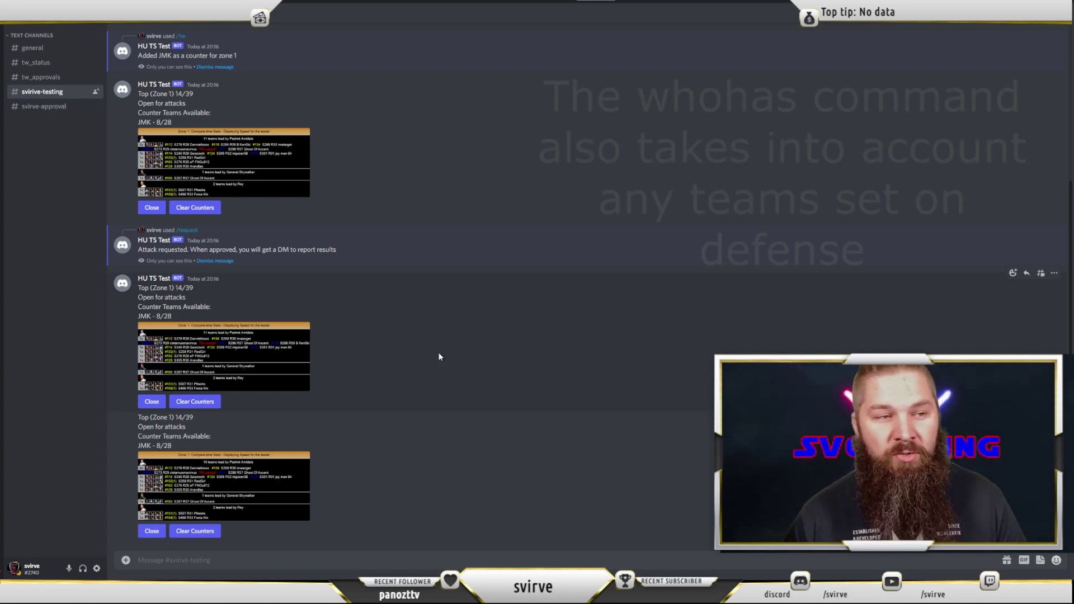
- Run /tw whohas in the svirve-approval channel for team JMK with update set to True and notify set to True
left_click(39, 106)
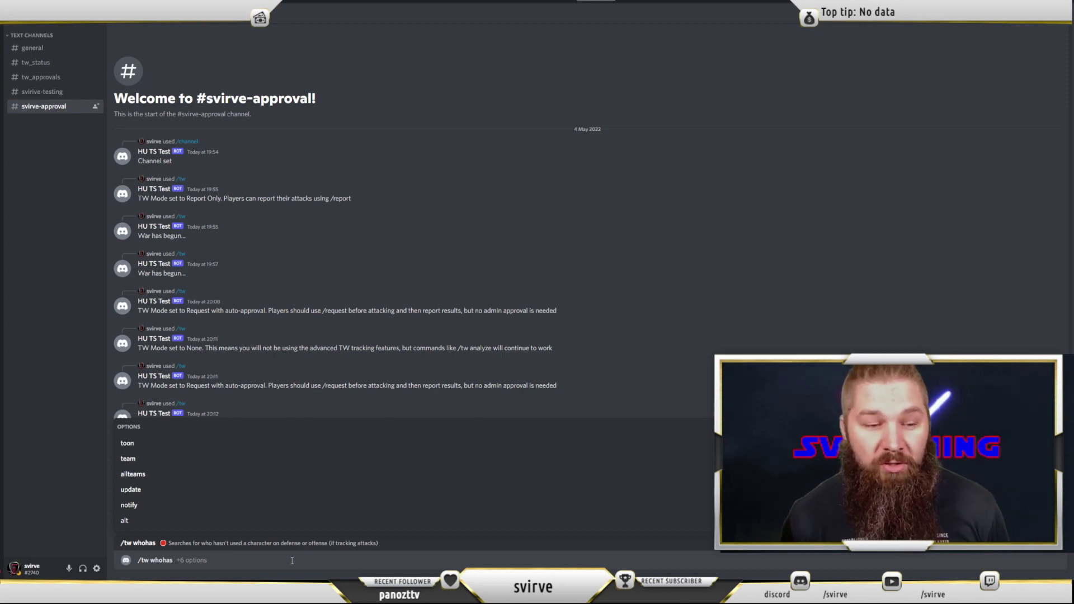
left_click(128, 458)
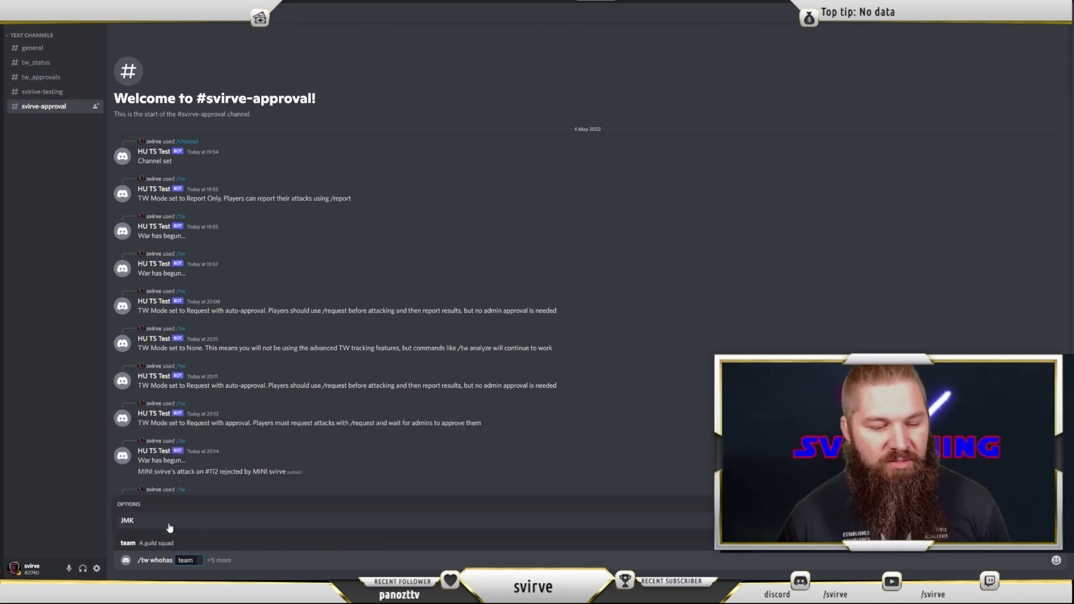
left_click(169, 526)
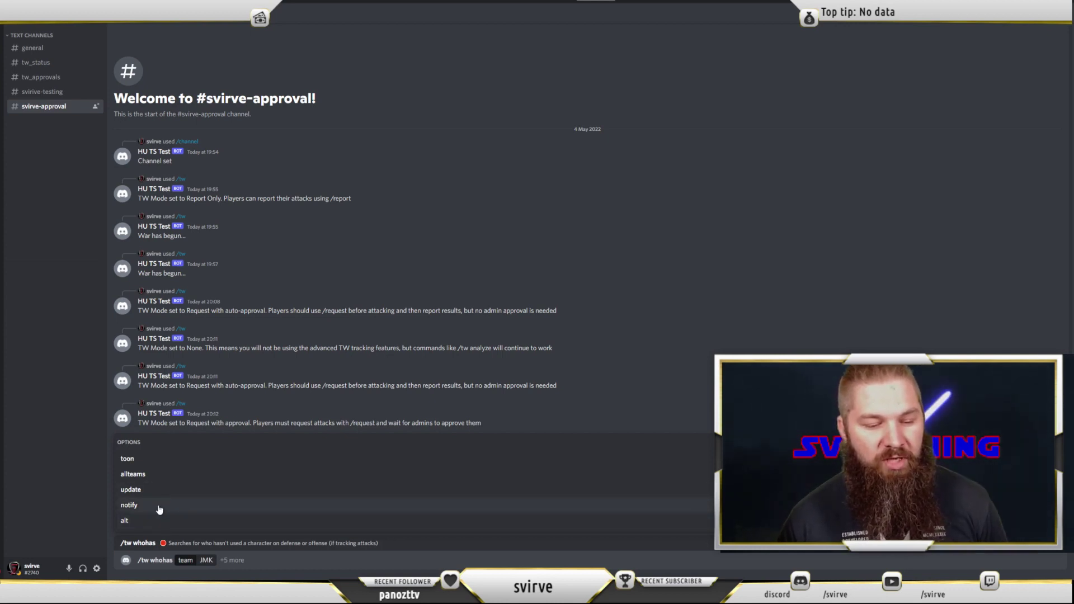
left_click(158, 499)
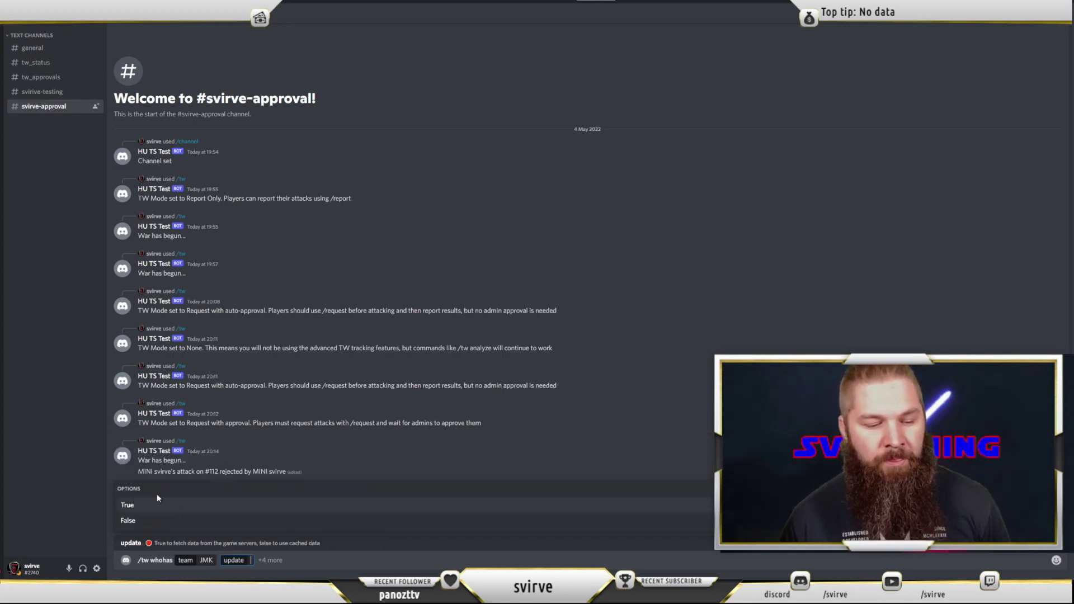
left_click(148, 510)
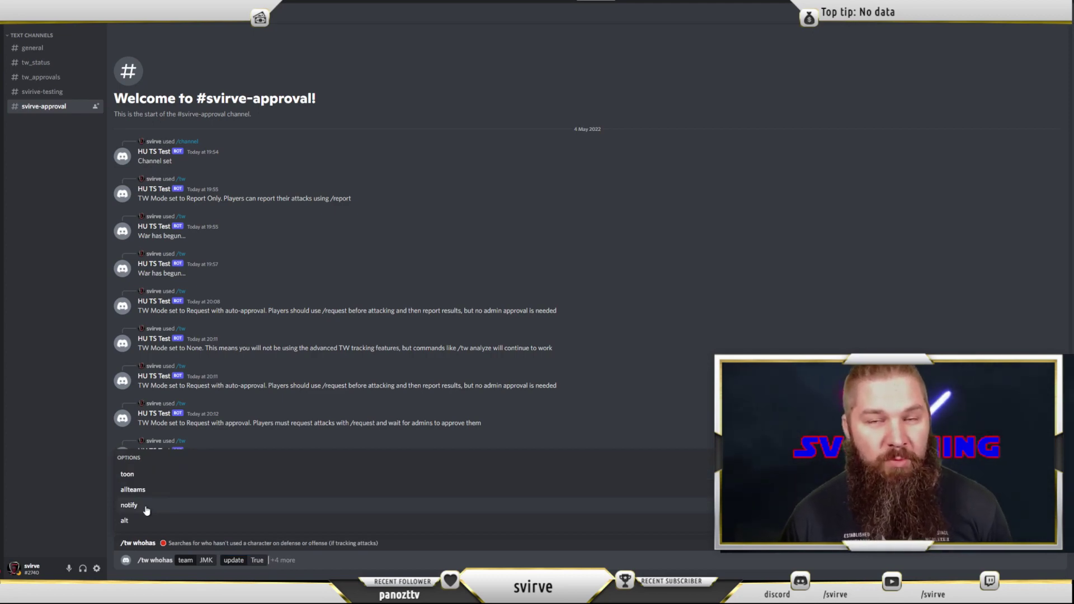
left_click(147, 509)
left_click(146, 509)
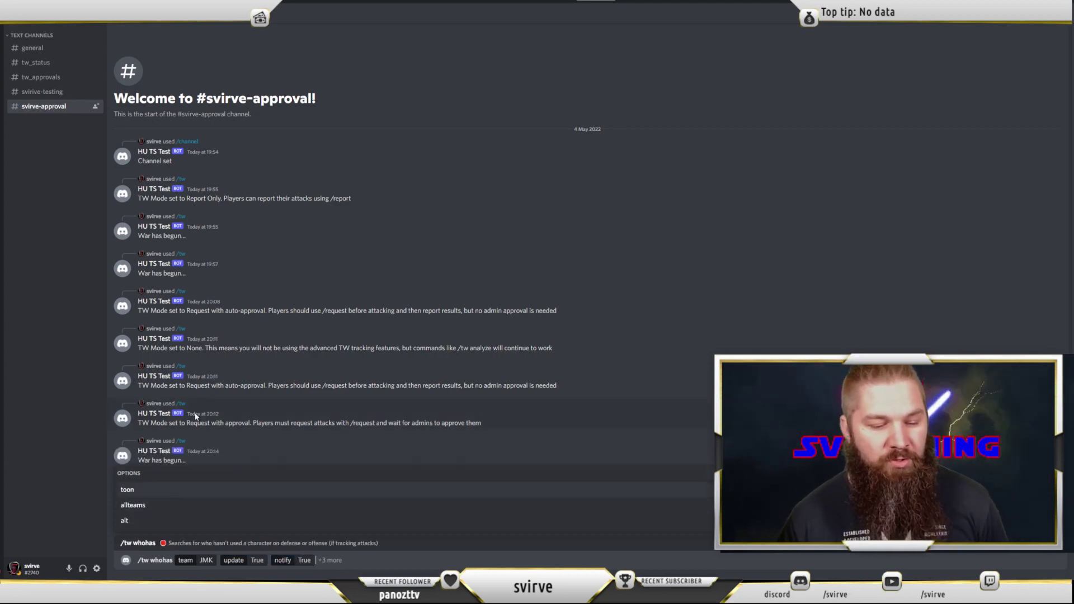
key("Return")
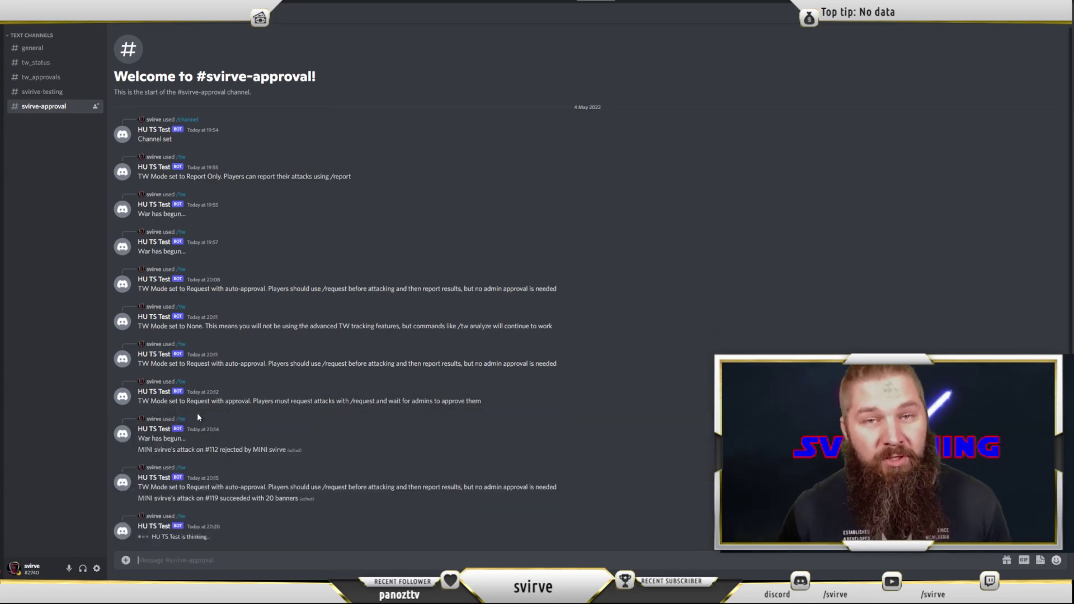